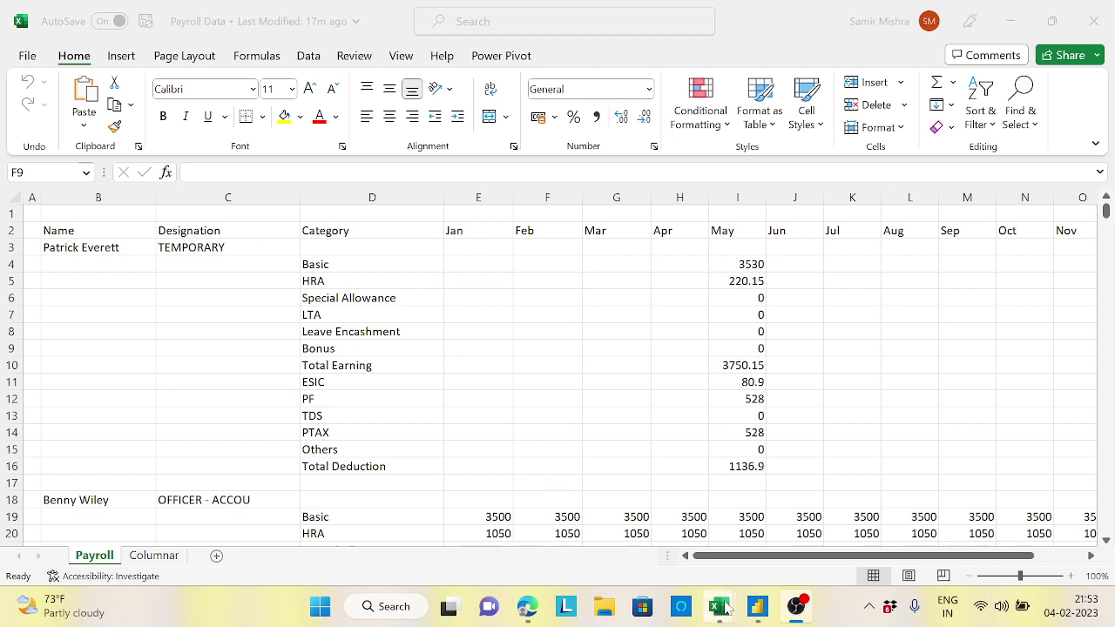
Step: Activate the Payroll Data workbook showing each employee's monthly earnings and deductions
mouse_move(717, 606)
left_click(824, 528)
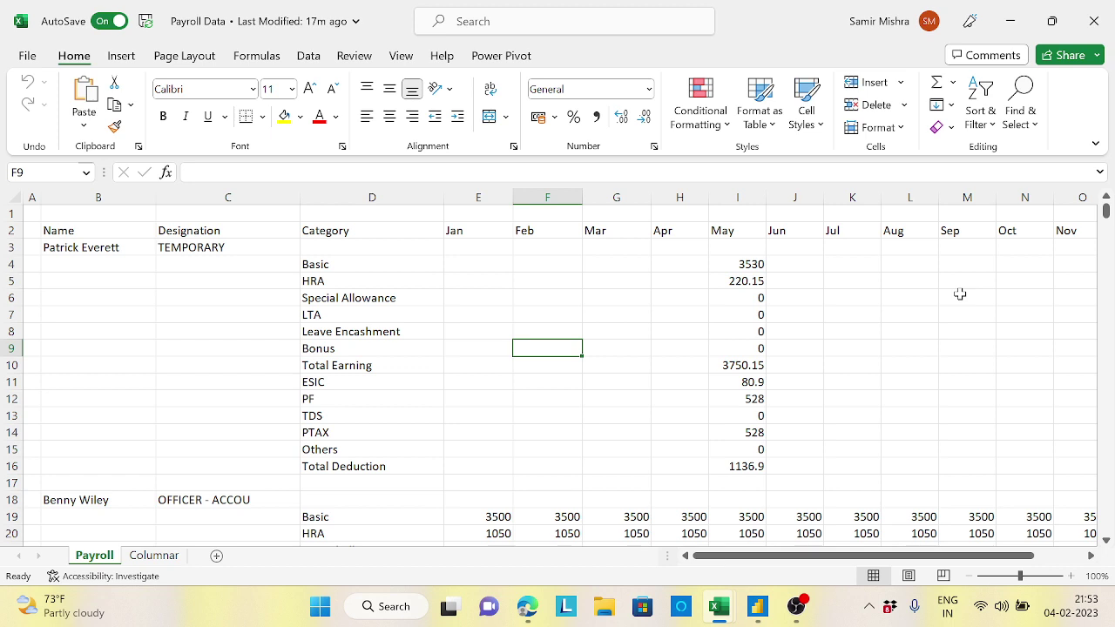
left_click(124, 248)
left_click(202, 247)
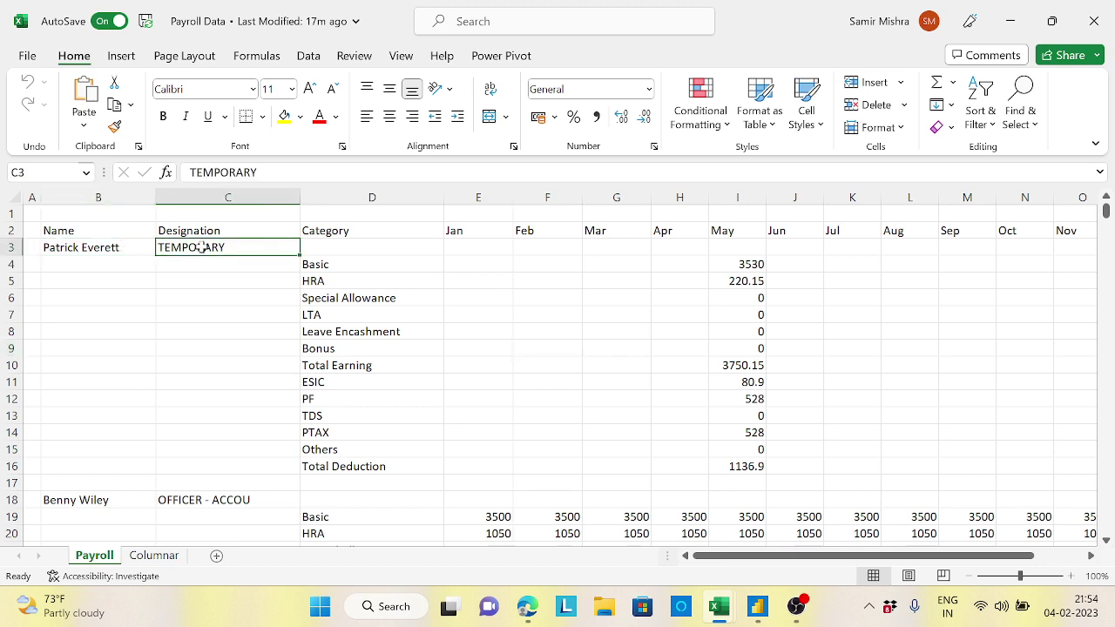
left_click(341, 268)
left_click_drag(342, 267, 346, 466)
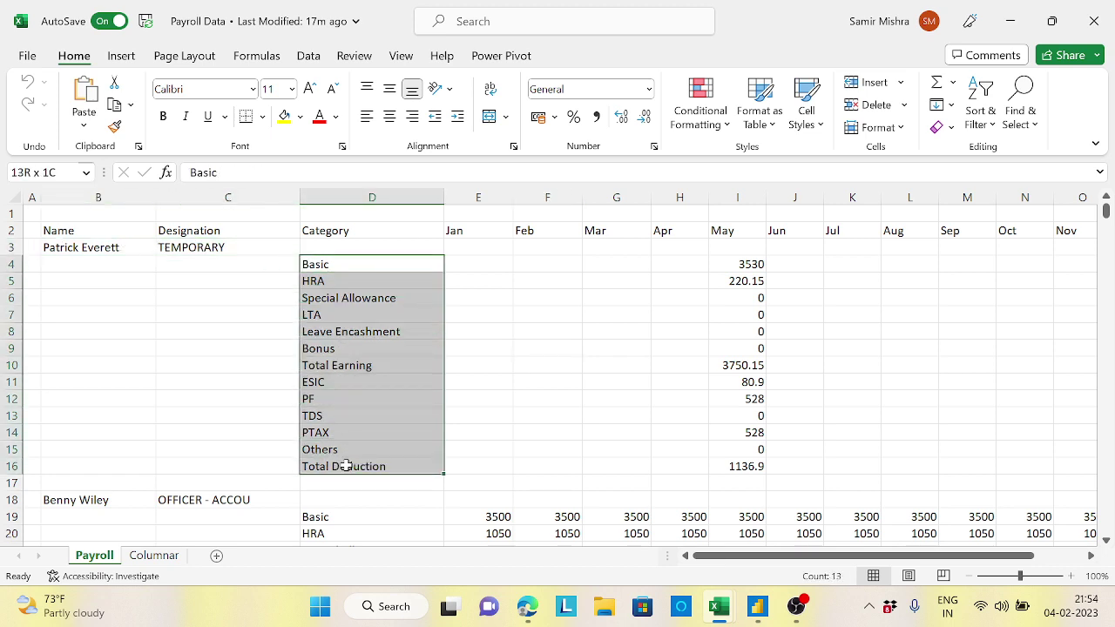
left_click(380, 269)
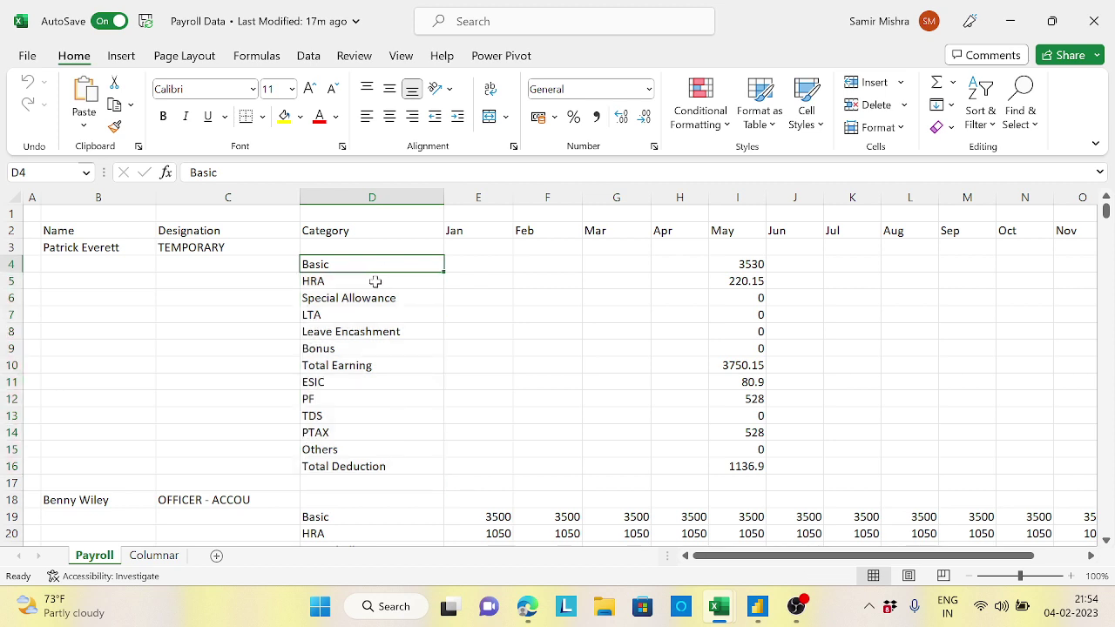
left_click(375, 295)
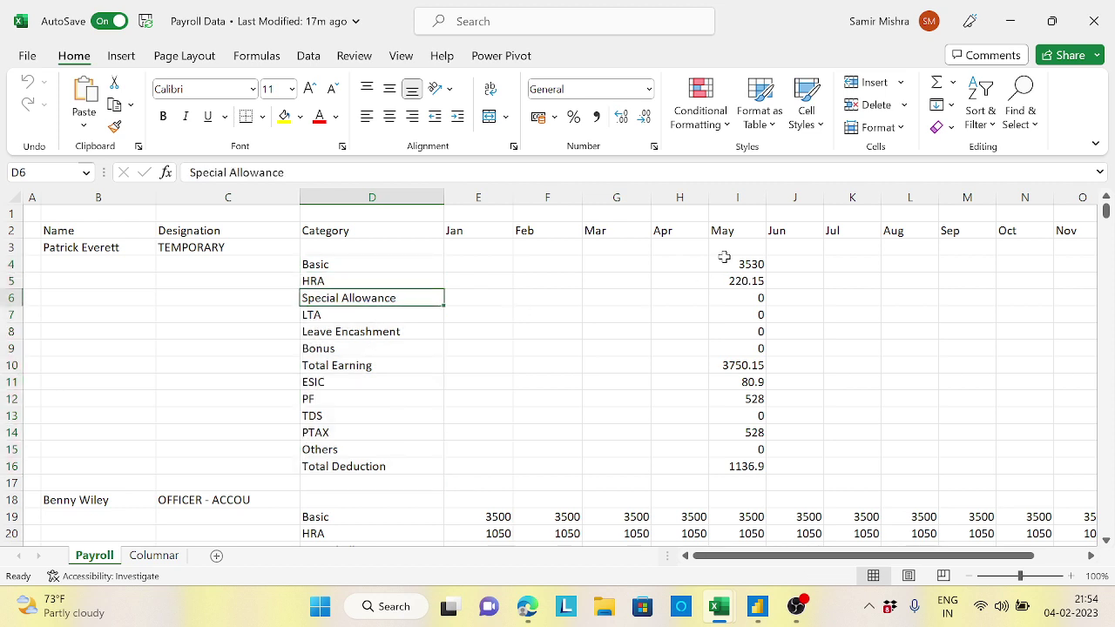
left_click_drag(835, 555, 974, 567)
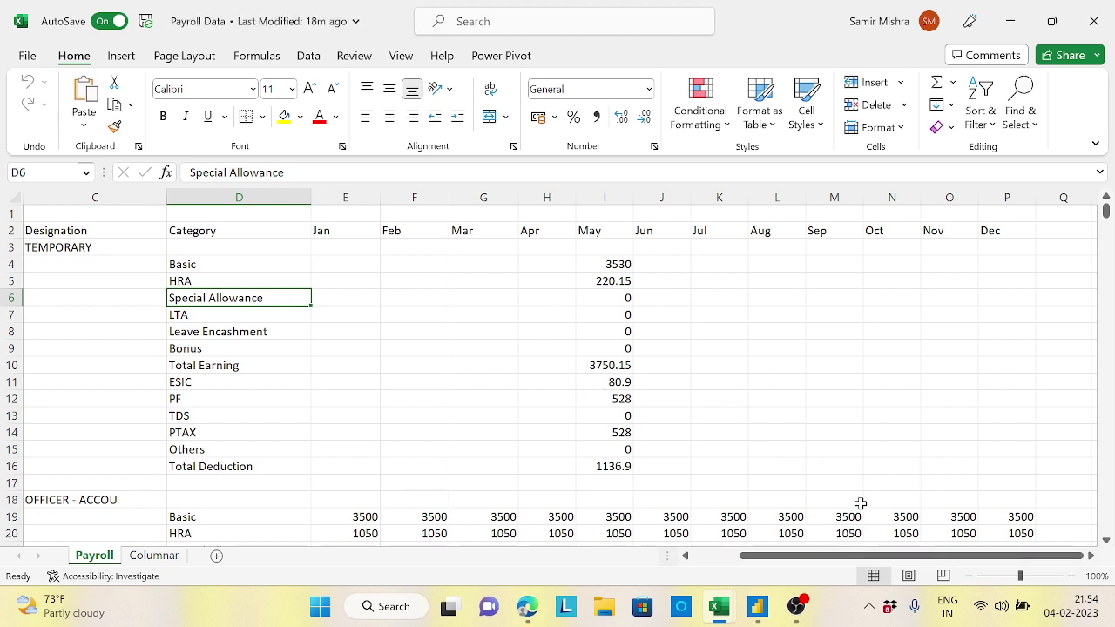
left_click_drag(825, 557, 779, 559)
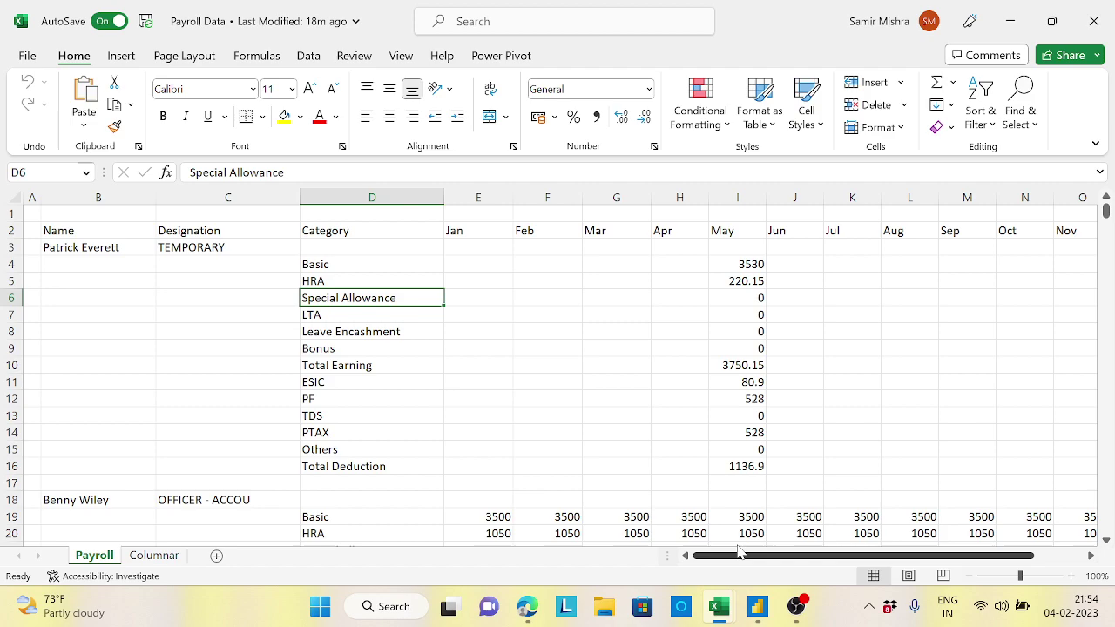
mouse_move(1106, 211)
left_mouse_down()
mouse_move(1105, 230)
mouse_move(1105, 209)
left_mouse_up()
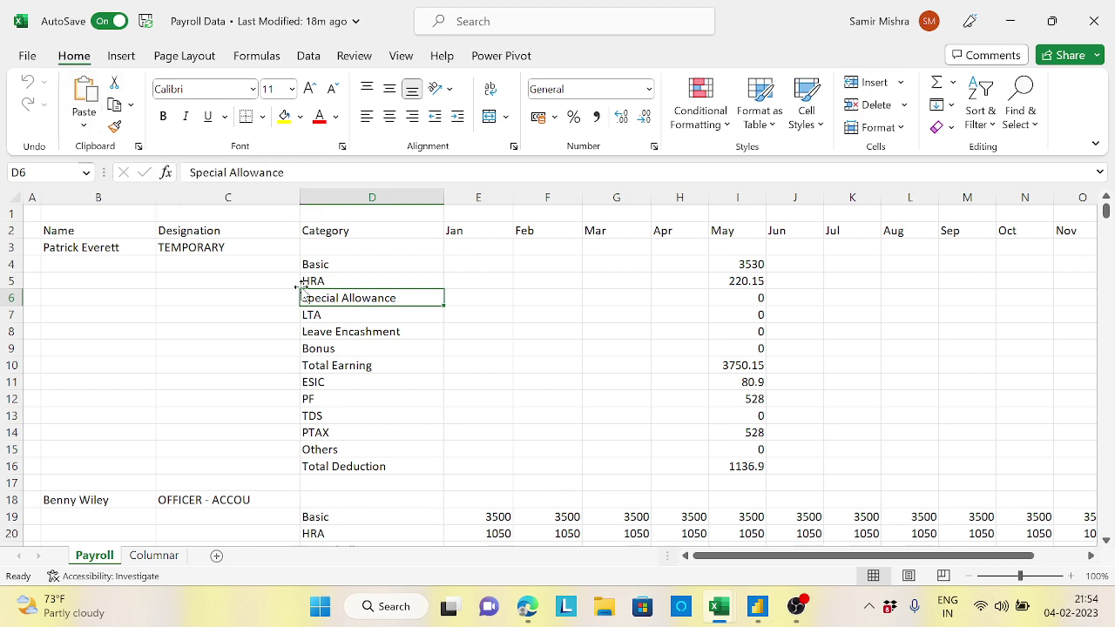
mouse_move(719, 607)
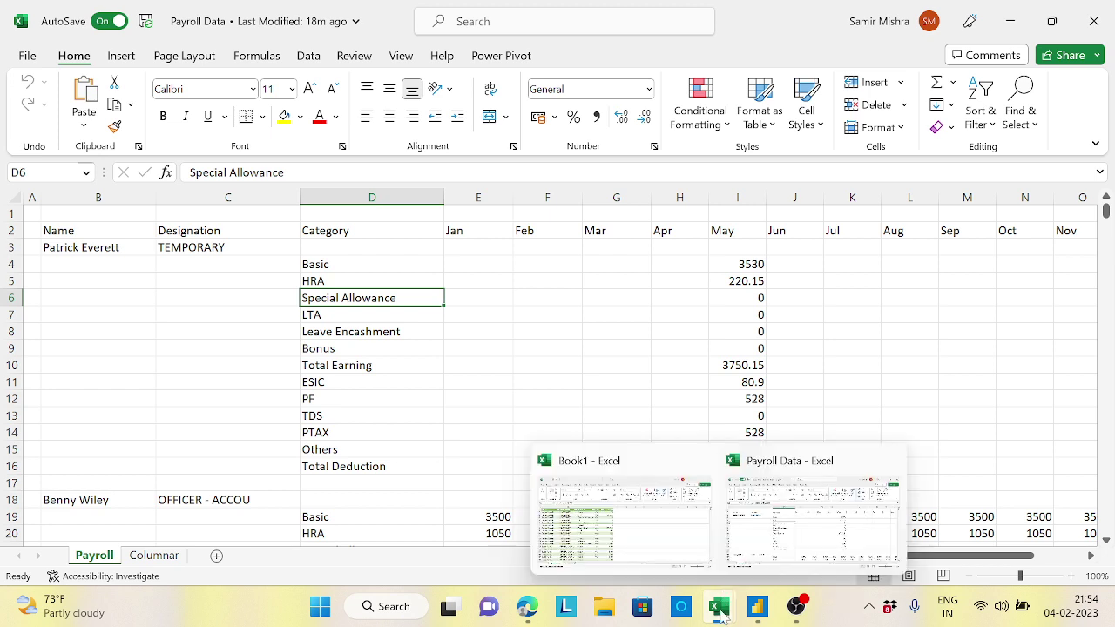
Step: Review the finished Book1 table: category E-Basic, month May, amount 3530
left_click(607, 550)
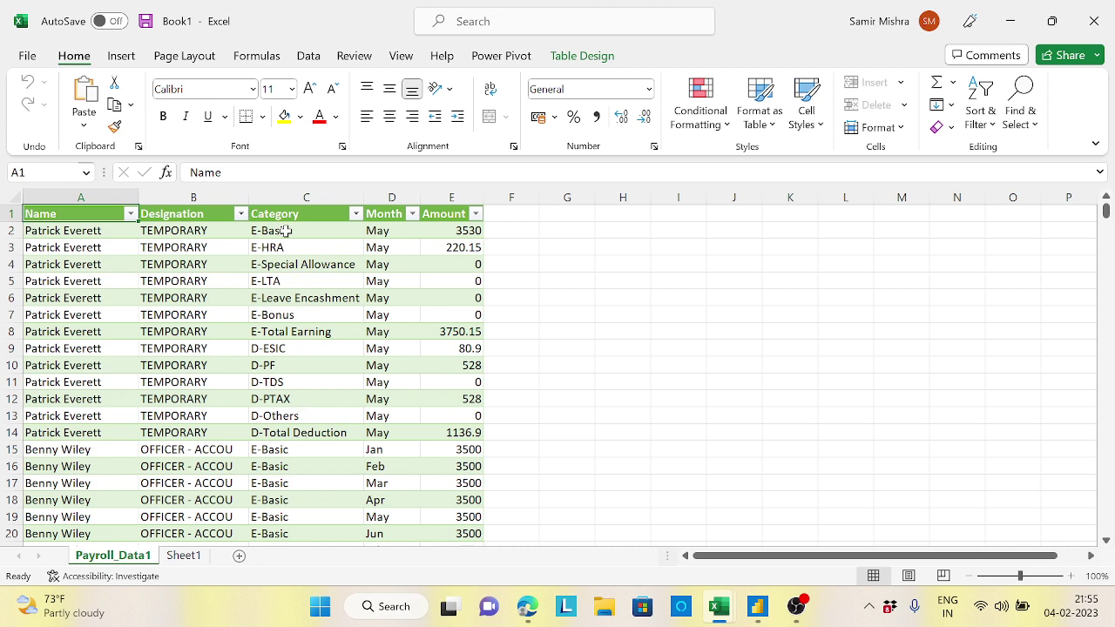
left_click(286, 231)
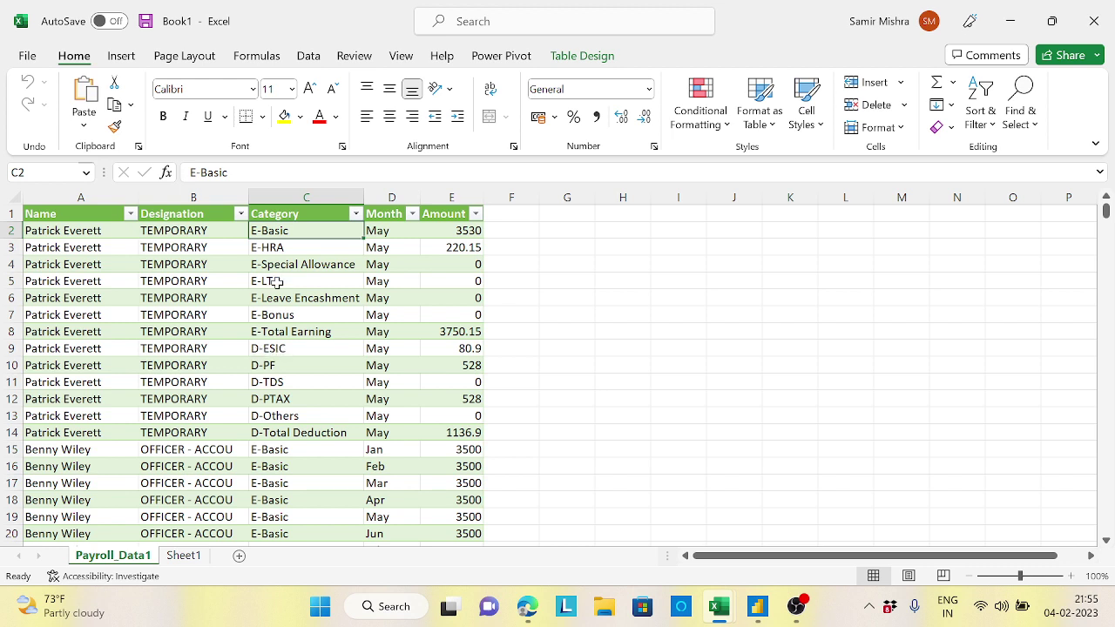
left_click(396, 233)
left_click(468, 232)
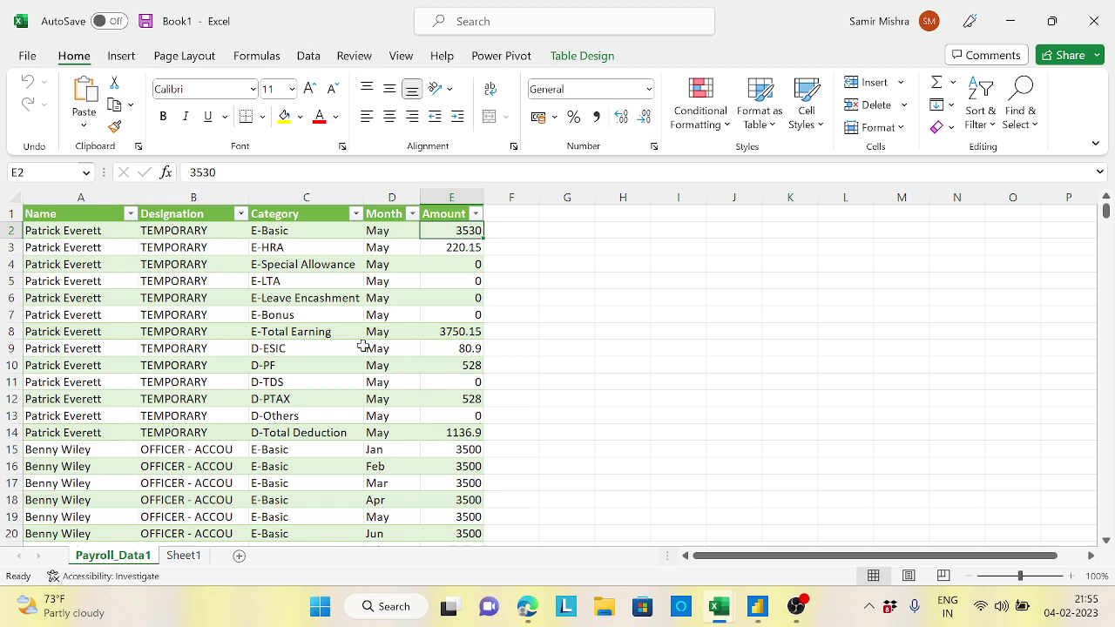
mouse_move(719, 607)
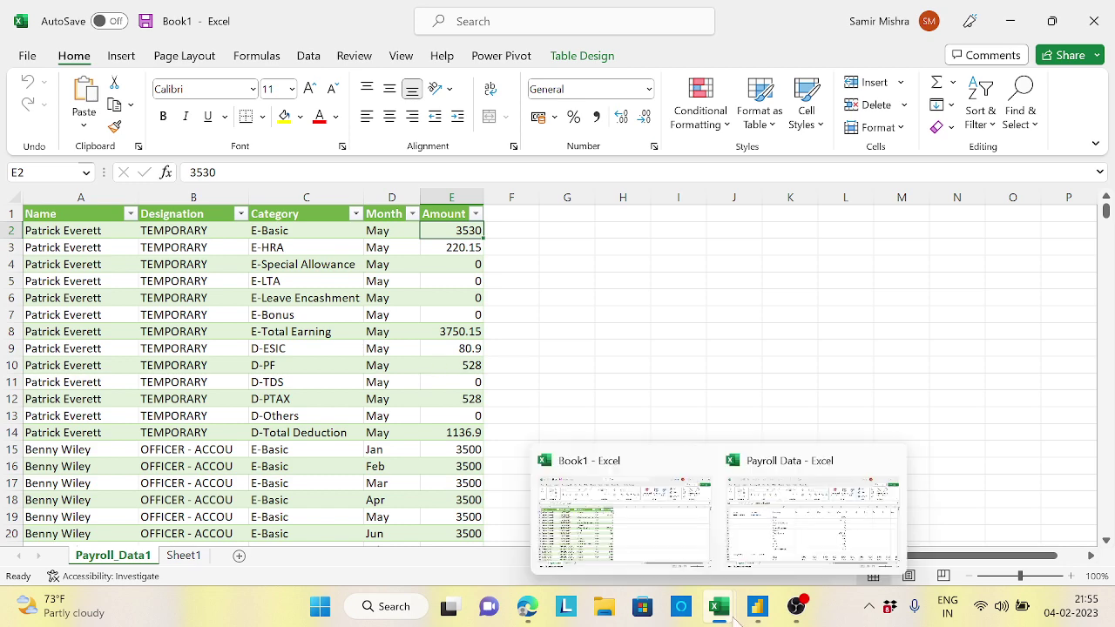
Step: Compare against the original Payroll Data workbook, then return to Book1 and bring up Power BI
left_click(840, 546)
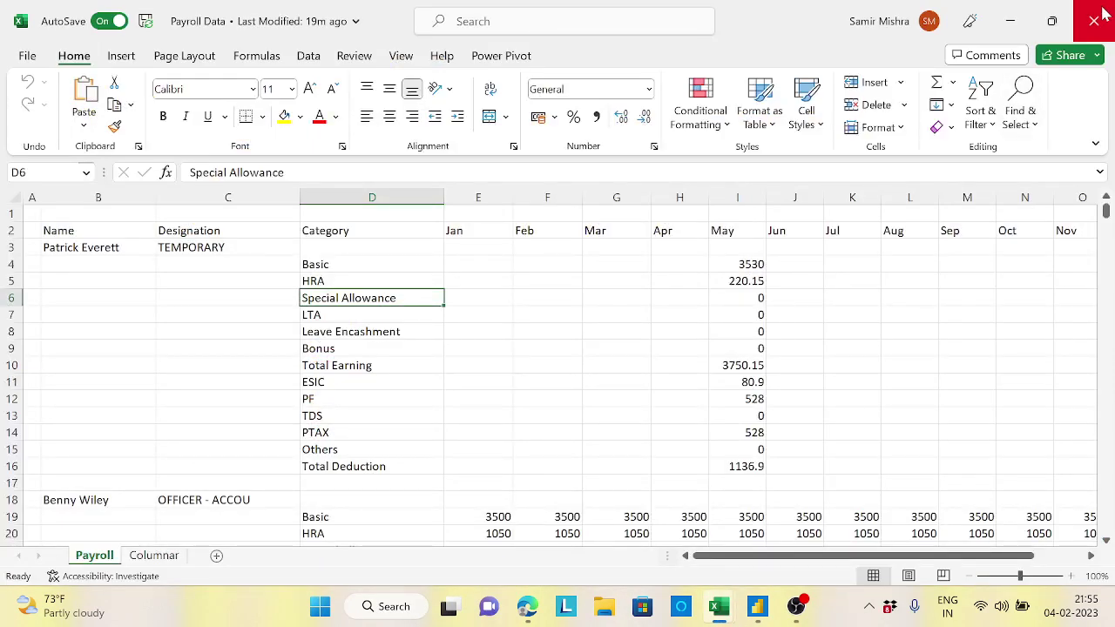
left_click(1094, 21)
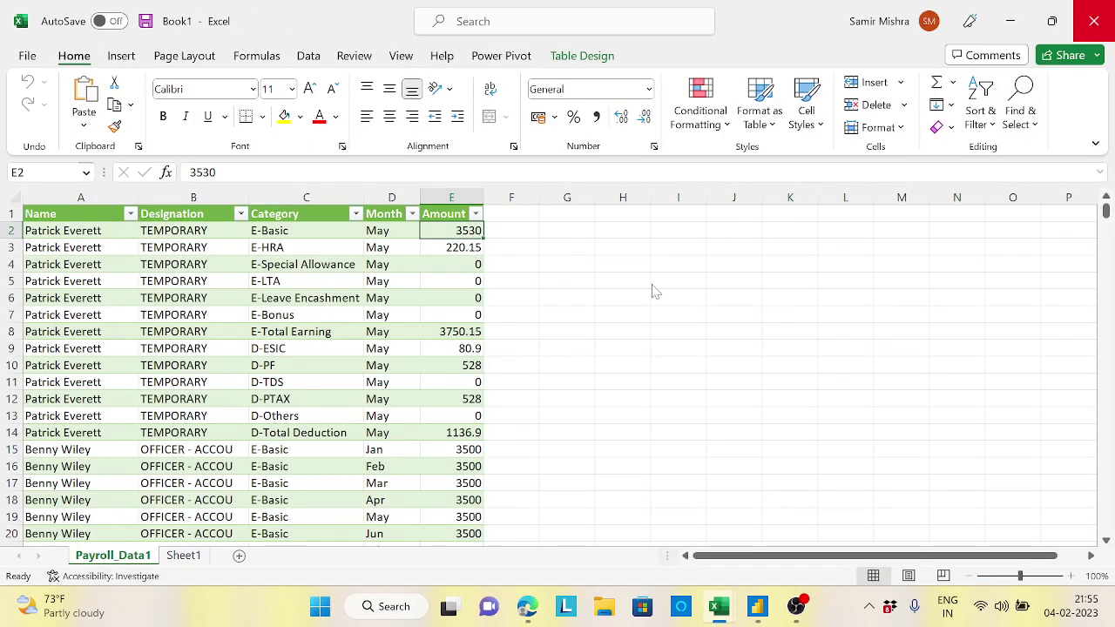
left_click(758, 608)
Step: Bring Power Query Editor forward and scroll through the raw Payroll_Data1 preview with its null gaps
left_click(804, 564)
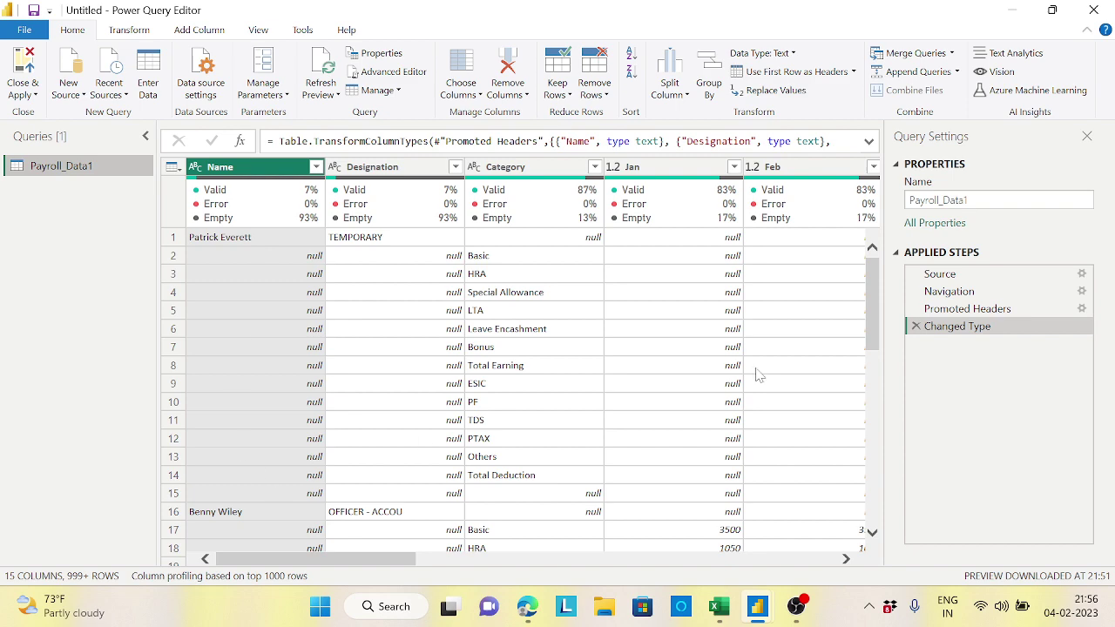
left_click_drag(872, 296, 882, 389)
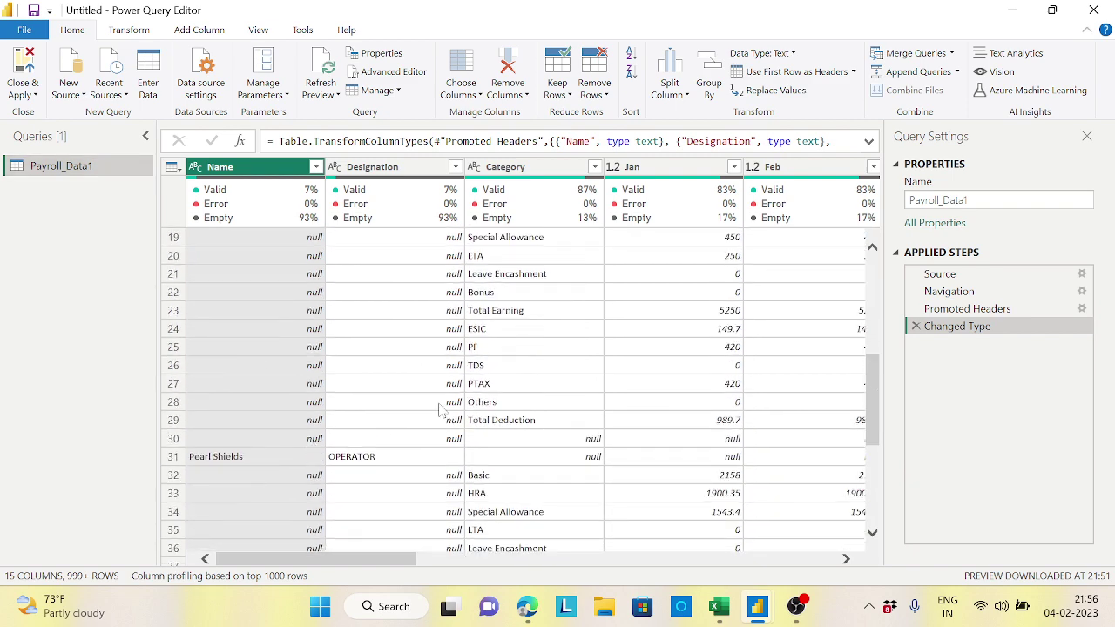
left_click_drag(874, 383, 887, 261)
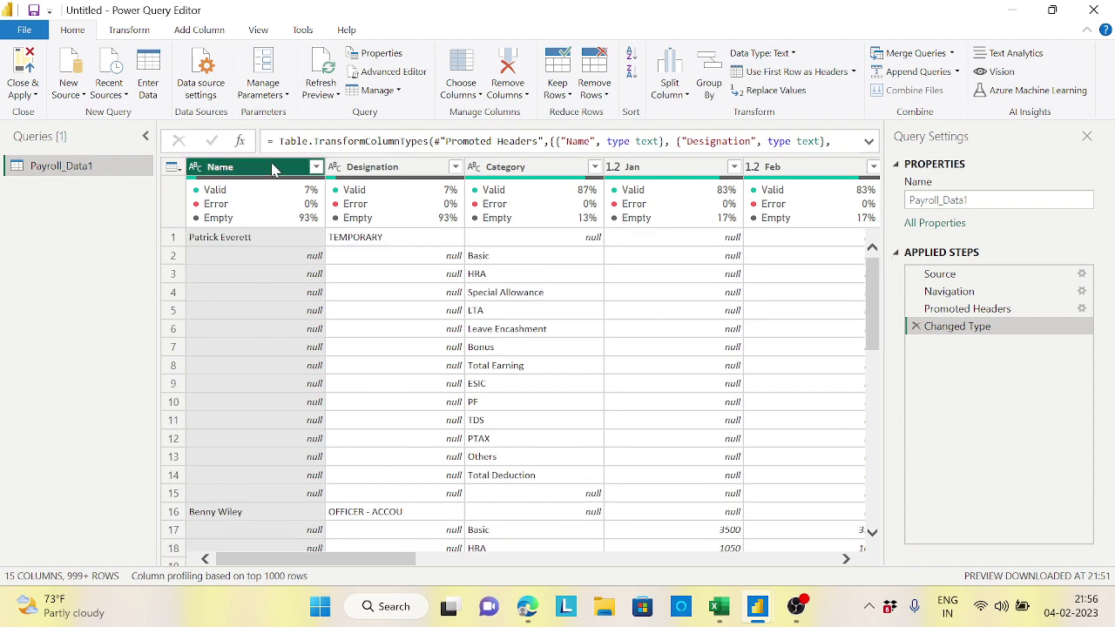
Step: Fill the blank Name cells down so each employee's name repeats on every row
left_click(142, 30)
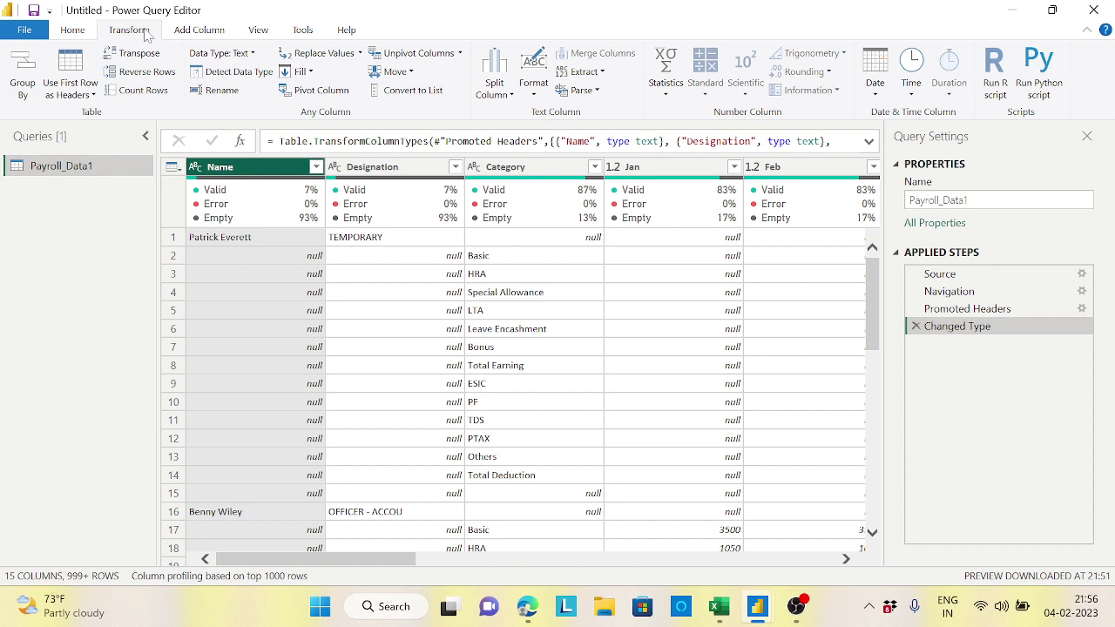
left_click(303, 73)
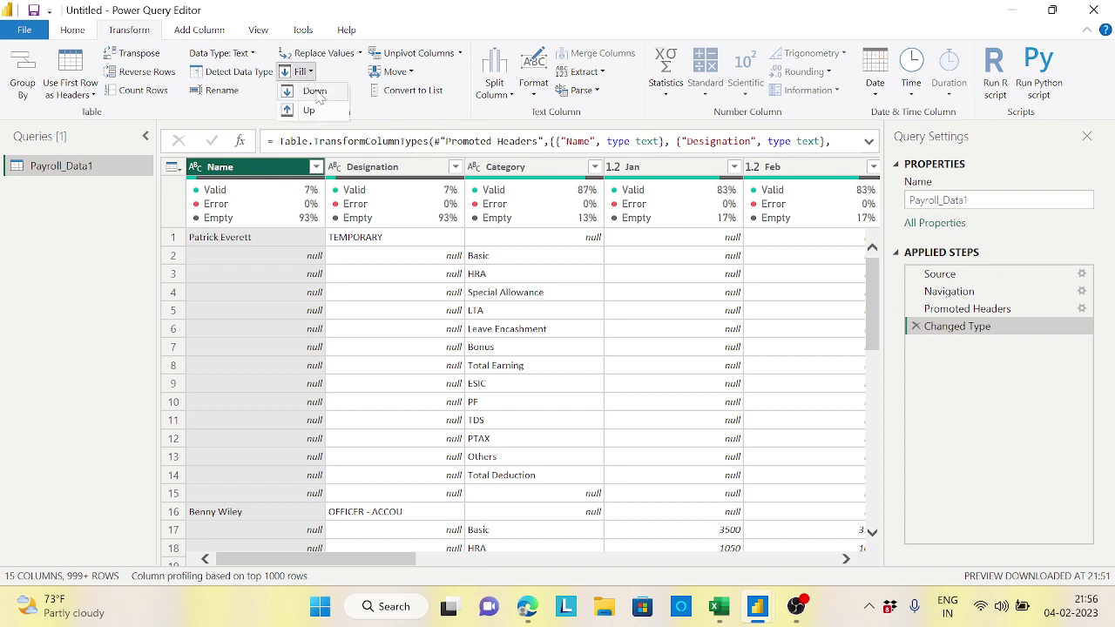
left_click(315, 92)
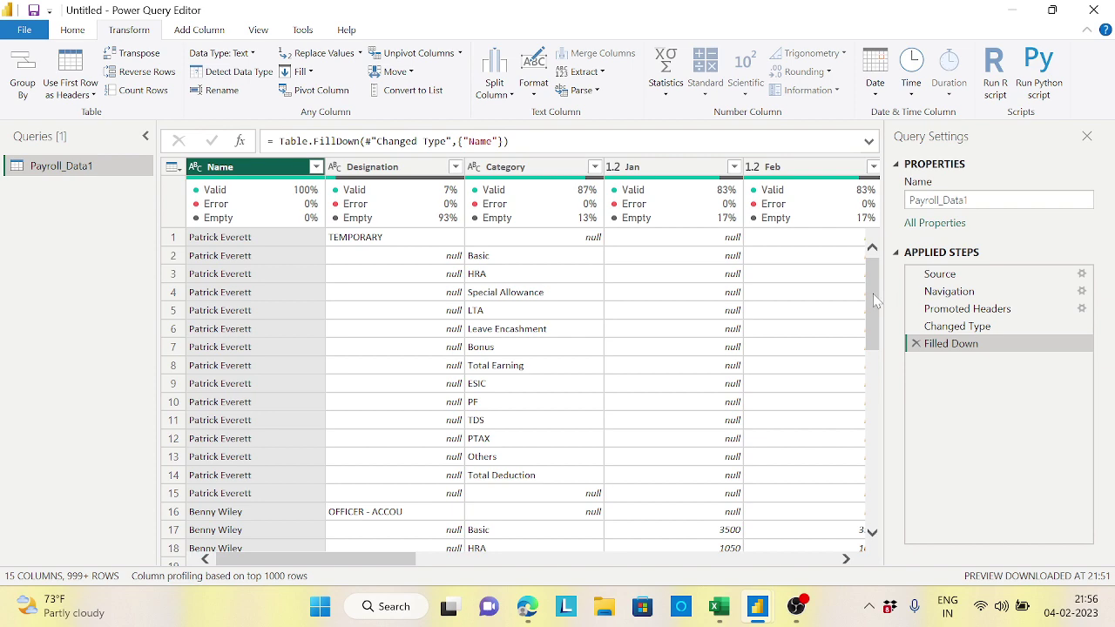
mouse_move(875, 301)
left_mouse_down()
mouse_move(900, 494)
mouse_move(884, 257)
left_mouse_up()
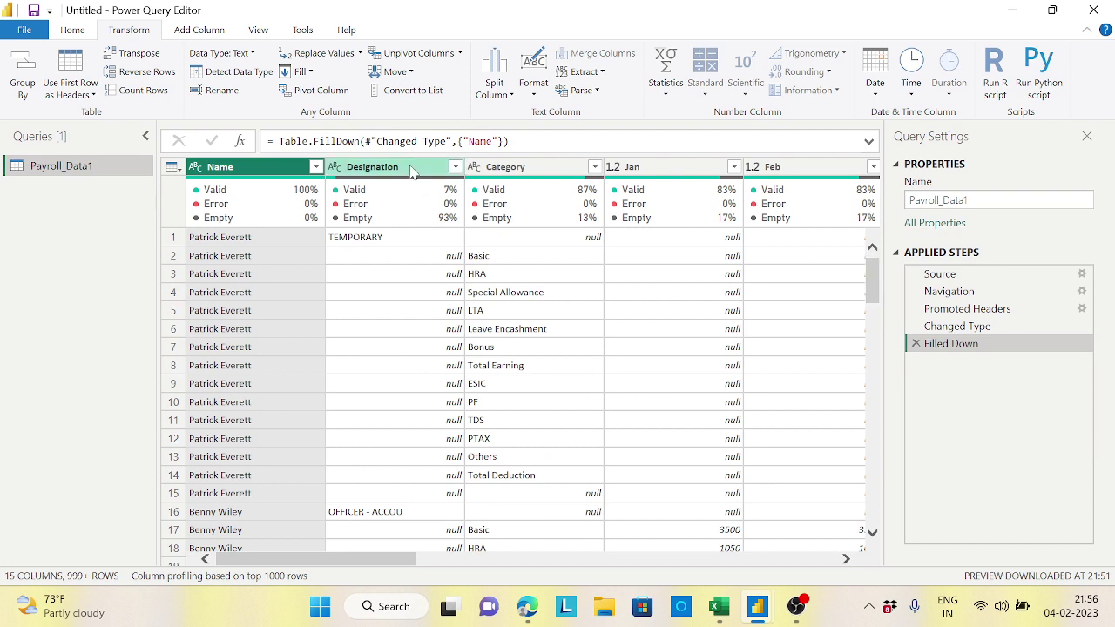
Step: Fill the Designation column down, then compare the Changed Type and Filled Down steps
left_click(412, 172)
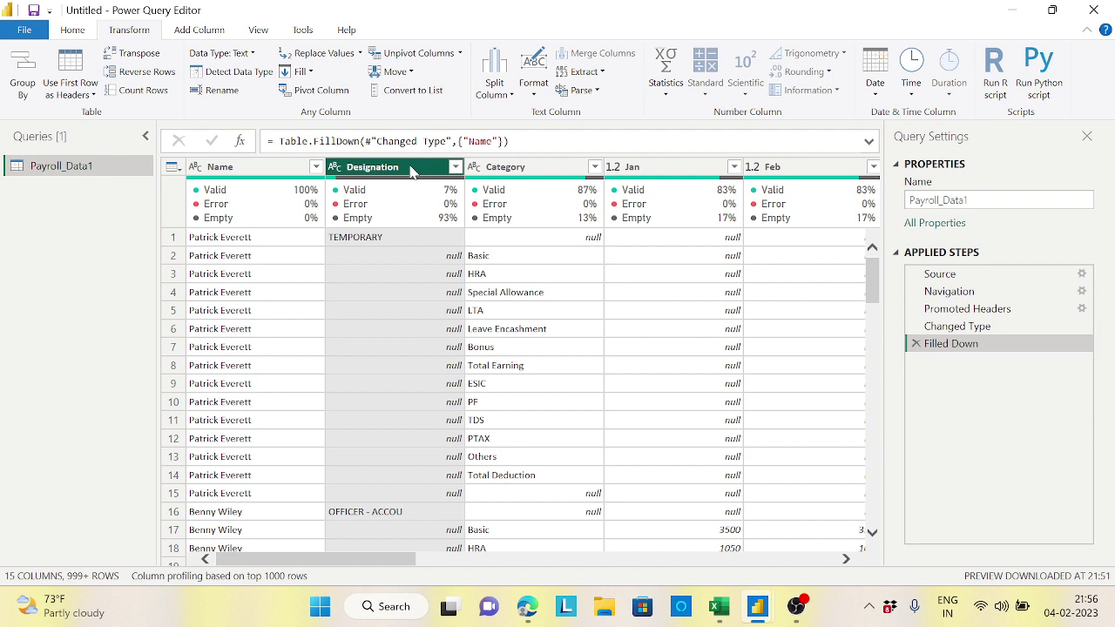
left_click(316, 73)
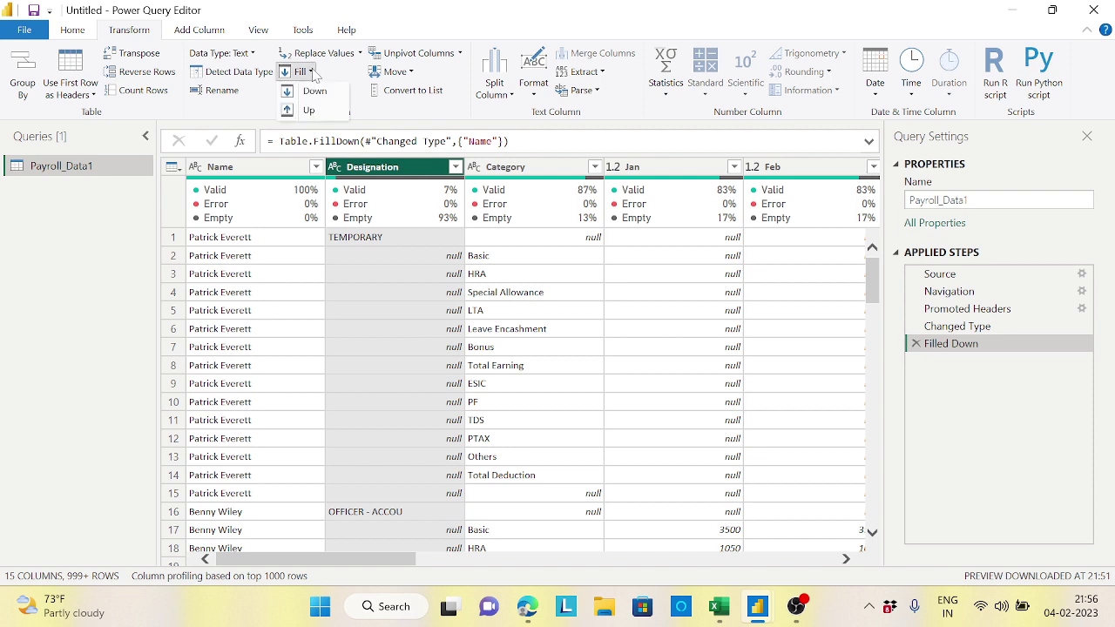
left_click(315, 91)
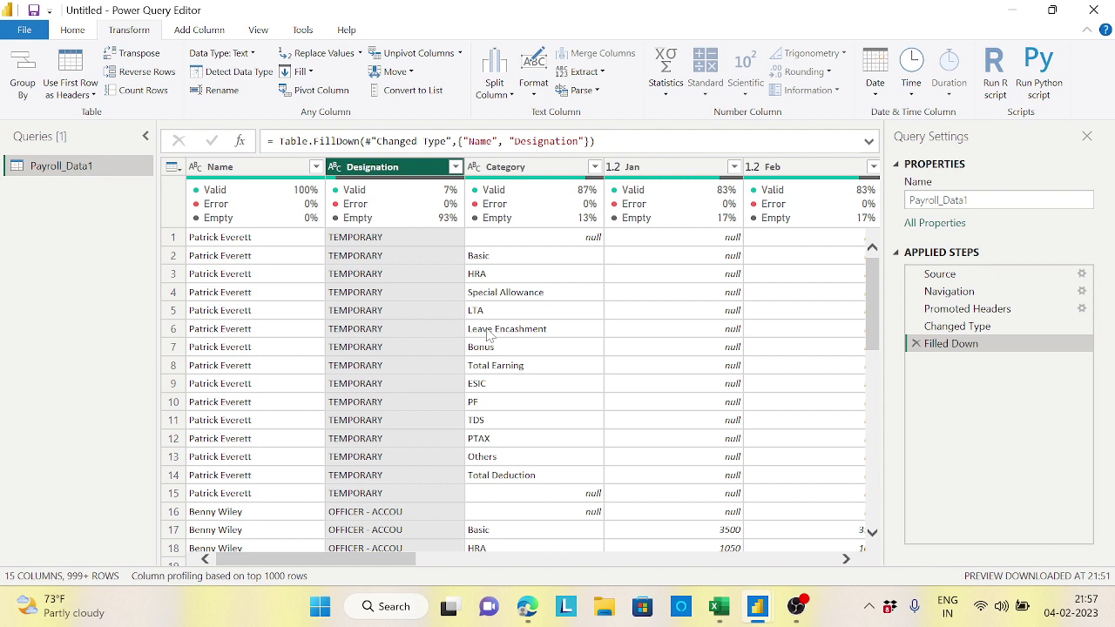
left_click(510, 366)
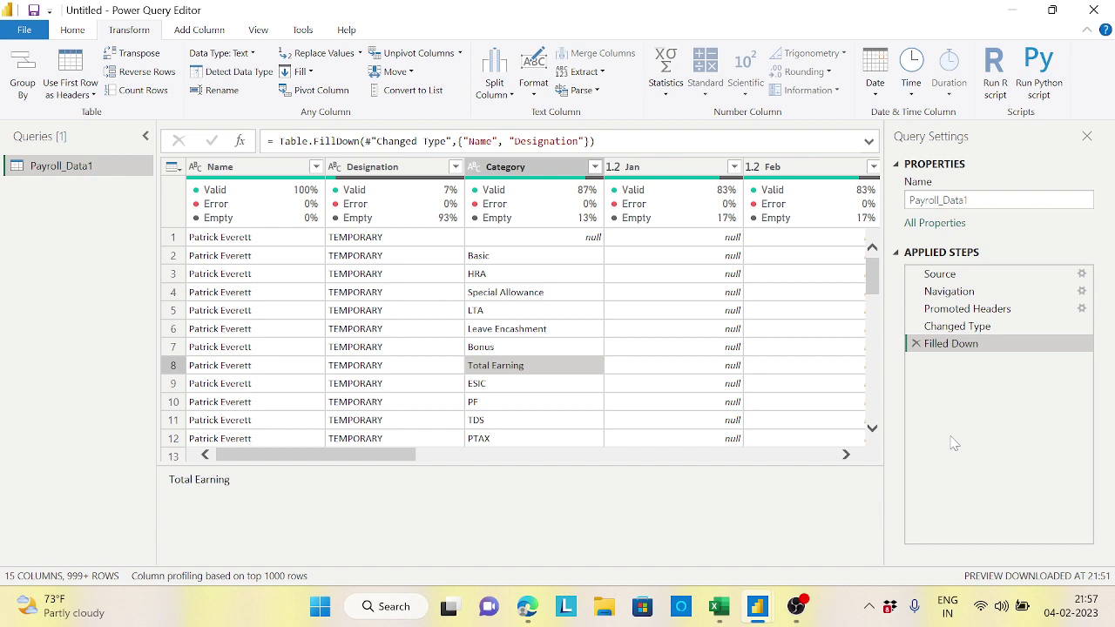
left_click(940, 319)
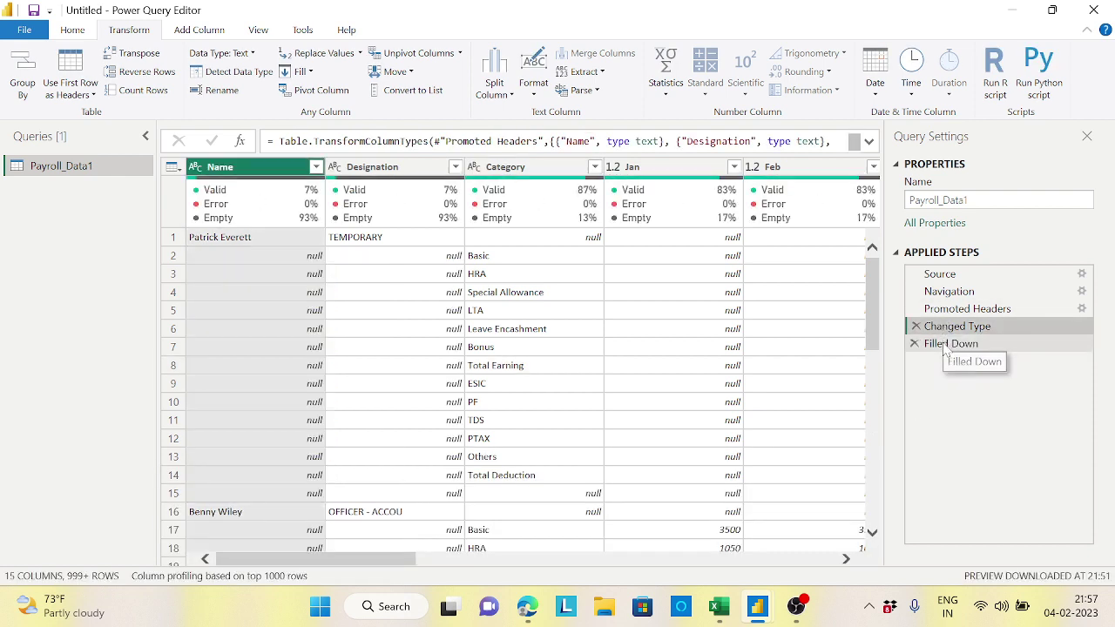
left_click(950, 343)
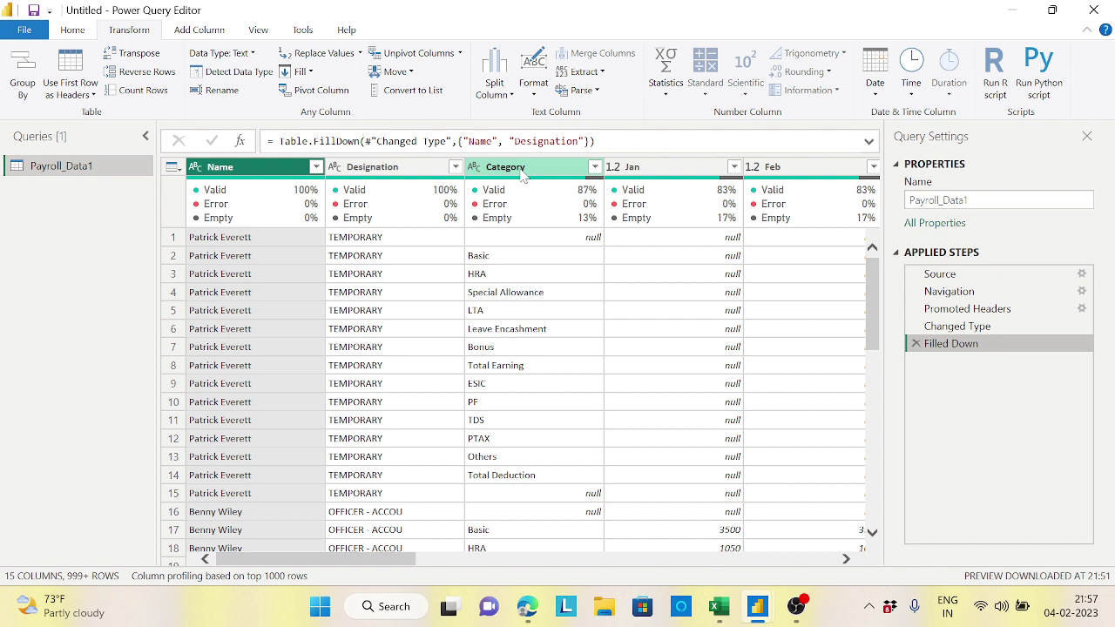
Step: Start a conditional column named New Category testing whether Category contains 'Total'
left_click(523, 169)
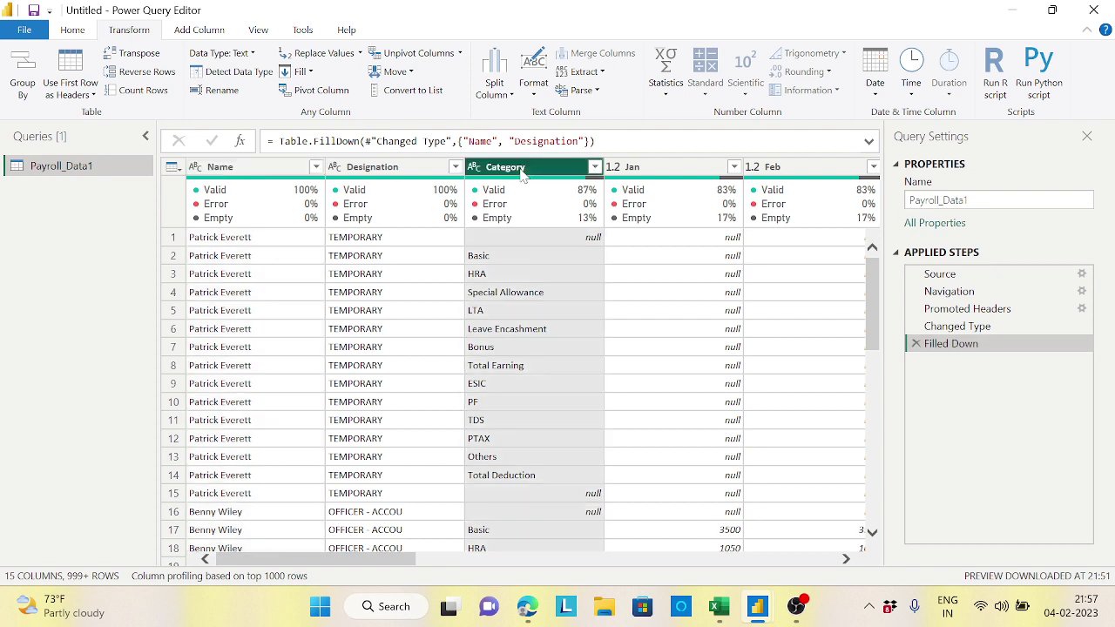
left_click(221, 33)
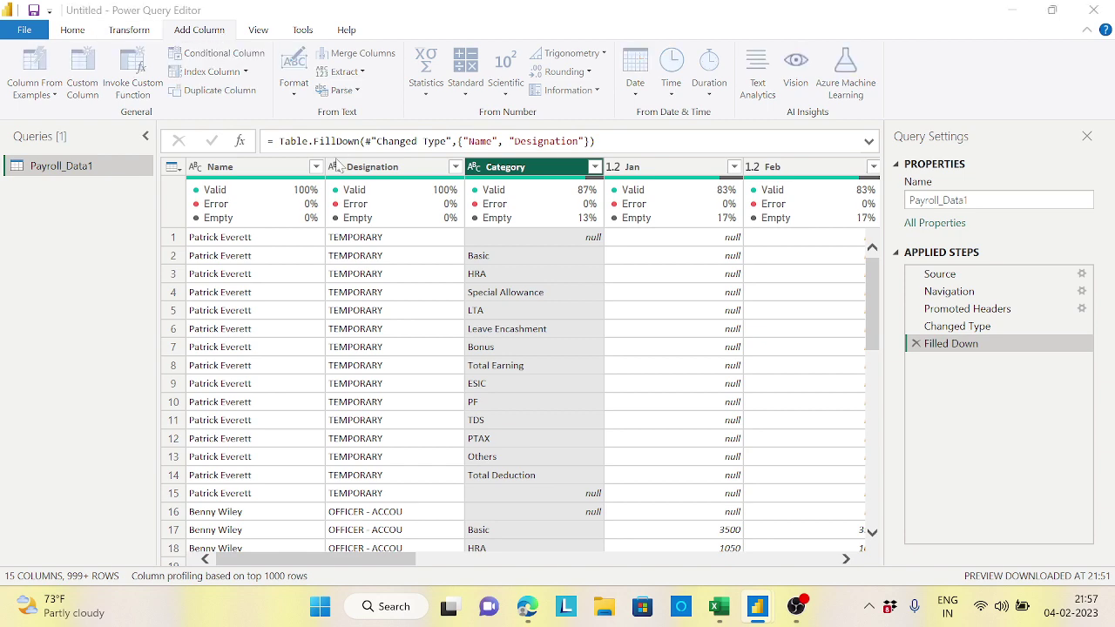
mouse_move(642, 164)
left_mouse_down()
mouse_move(929, 306)
mouse_move(1020, 130)
left_mouse_up()
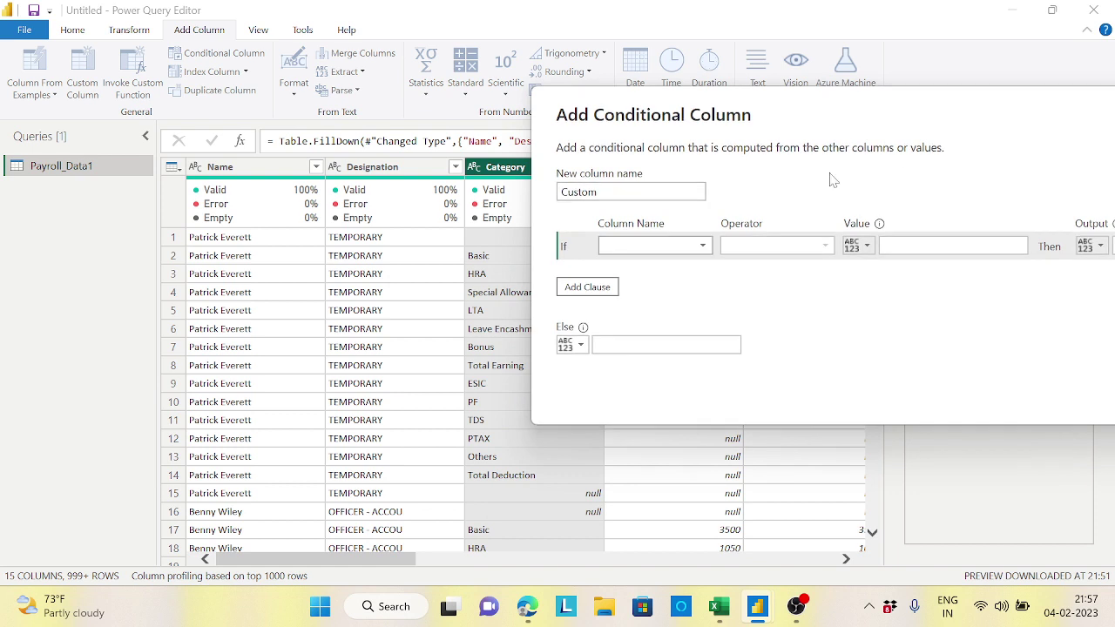
left_click(640, 190)
key("ctrl+a")
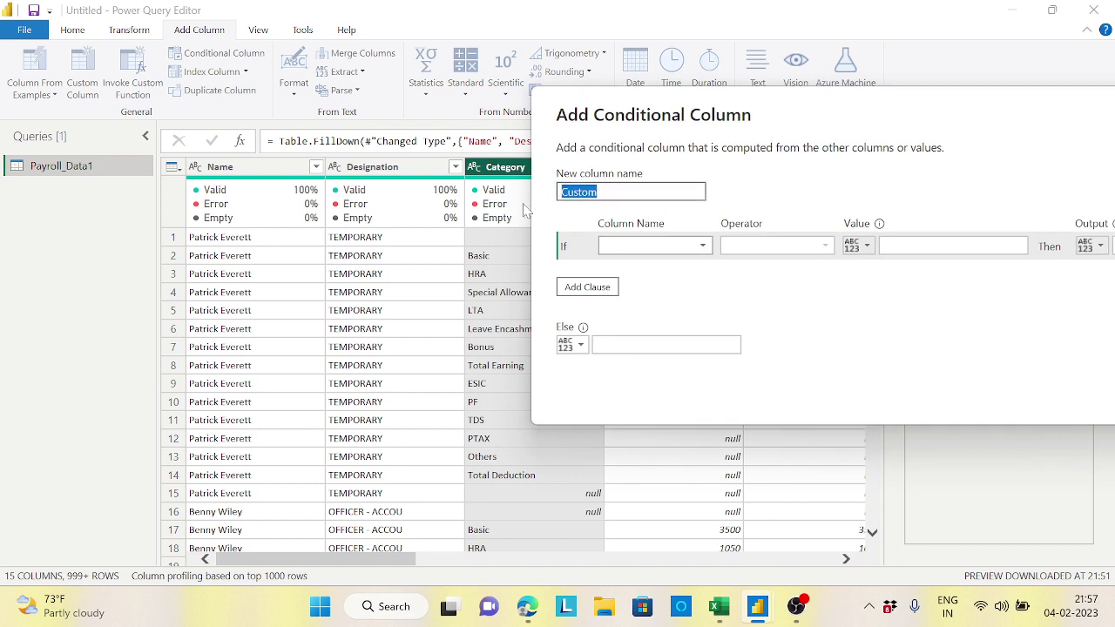
type("New Category")
left_click(701, 248)
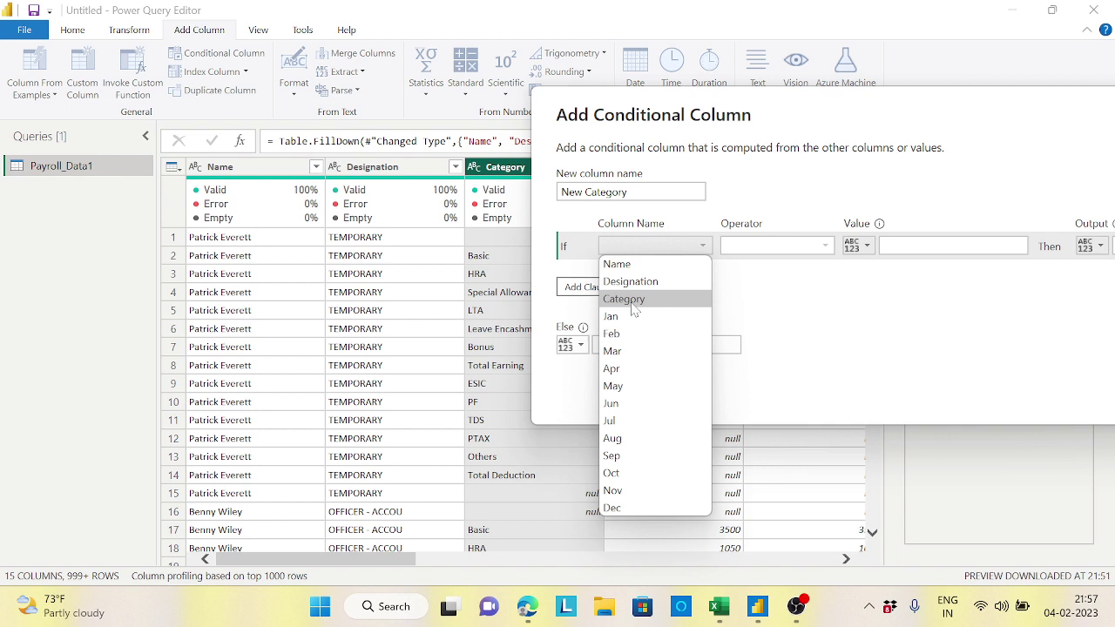
left_click(632, 299)
left_click(825, 247)
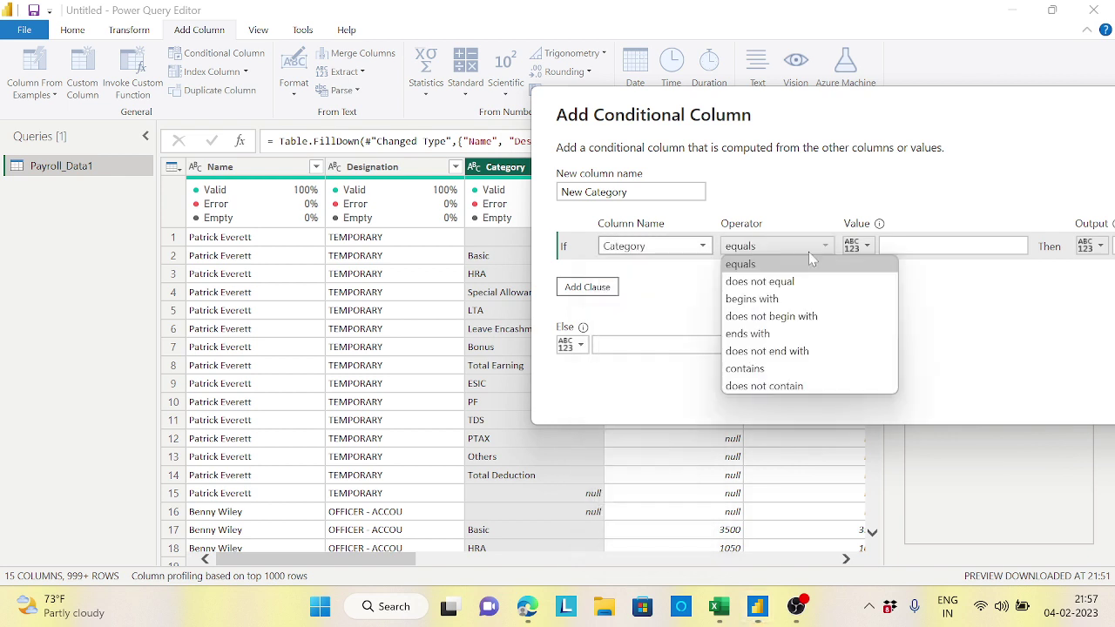
left_click(754, 369)
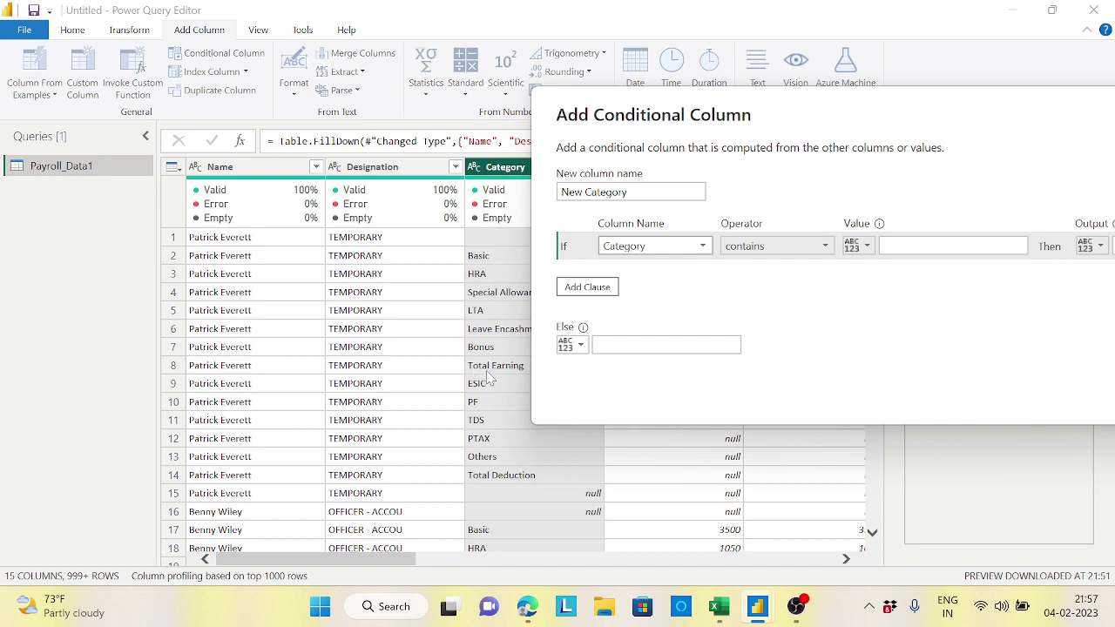
left_click(884, 247)
type("Total")
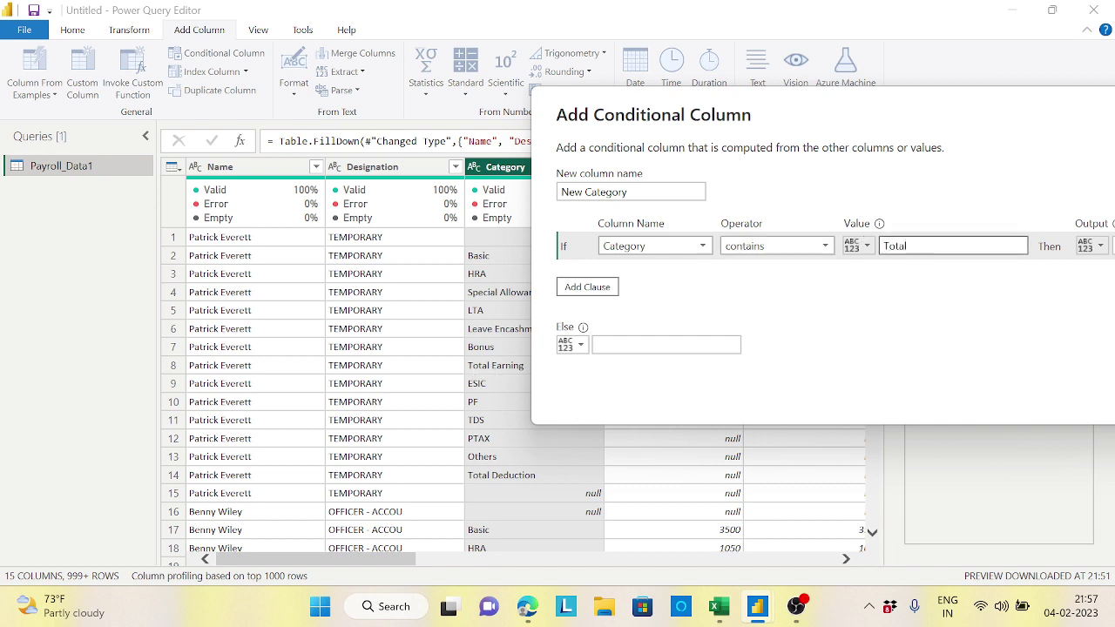
Step: Make the matching rows output the Category column's value and create the column
left_click_drag(952, 116, 834, 54)
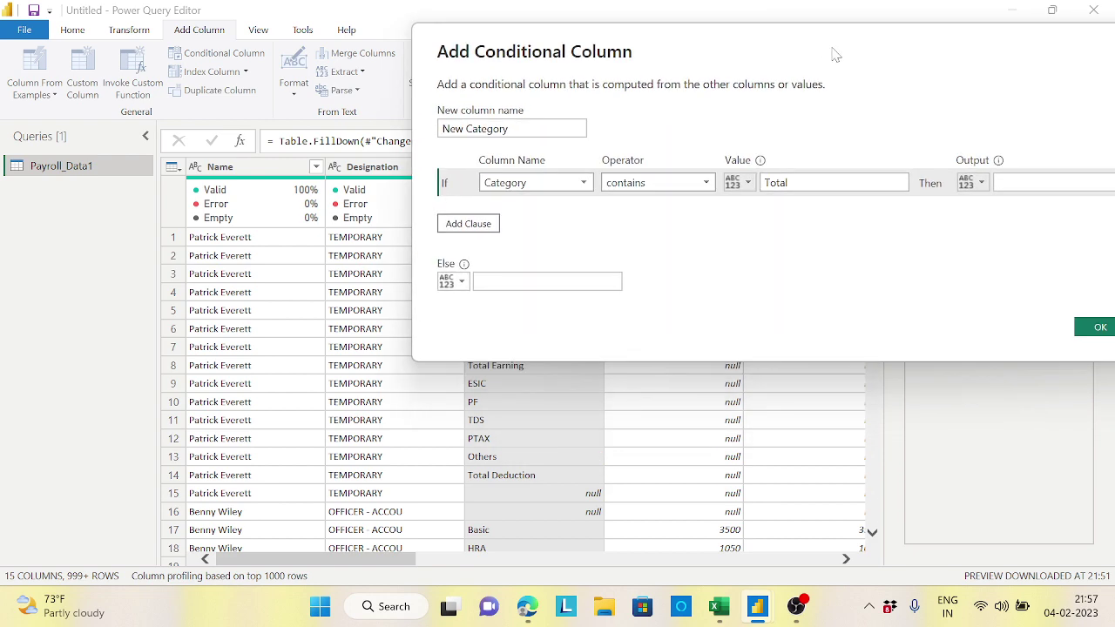
left_click(979, 184)
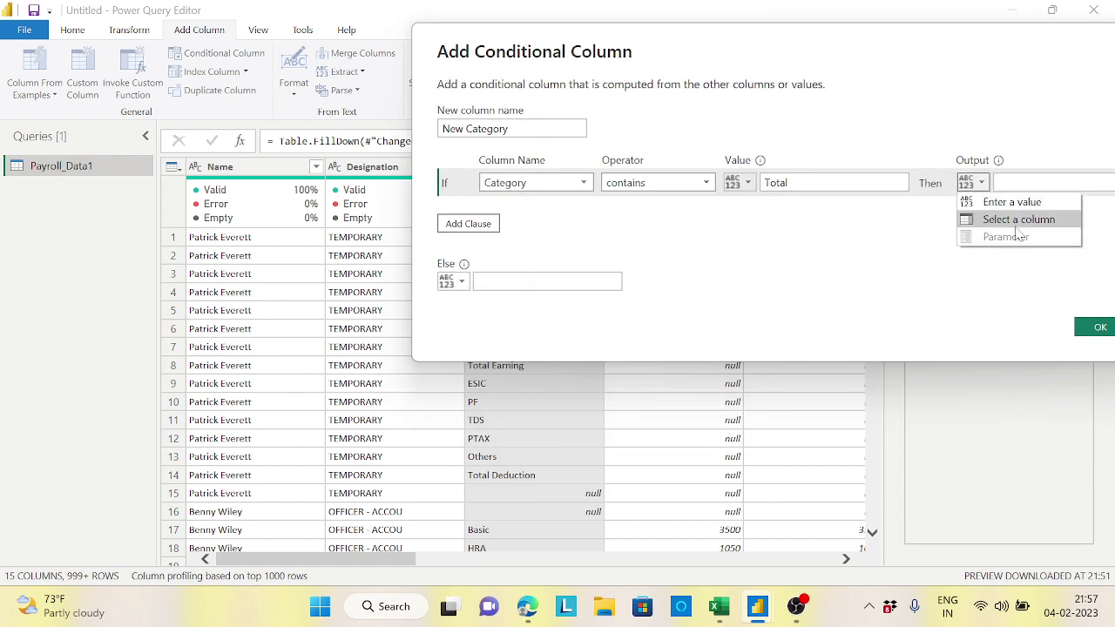
left_click(1018, 221)
left_click_drag(872, 56, 635, 78)
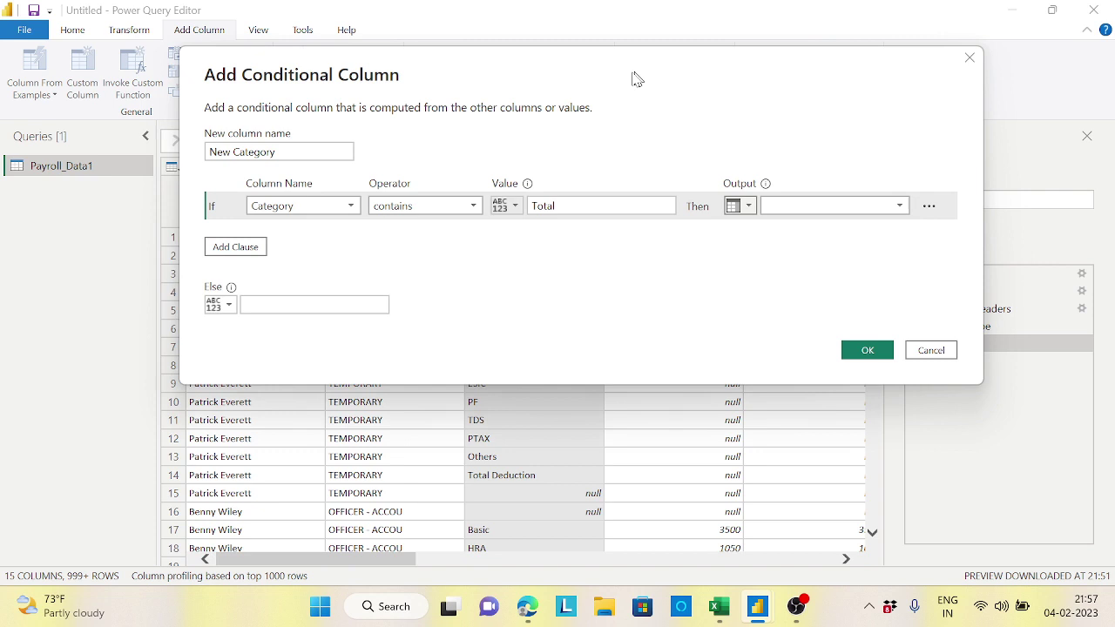
left_click(897, 206)
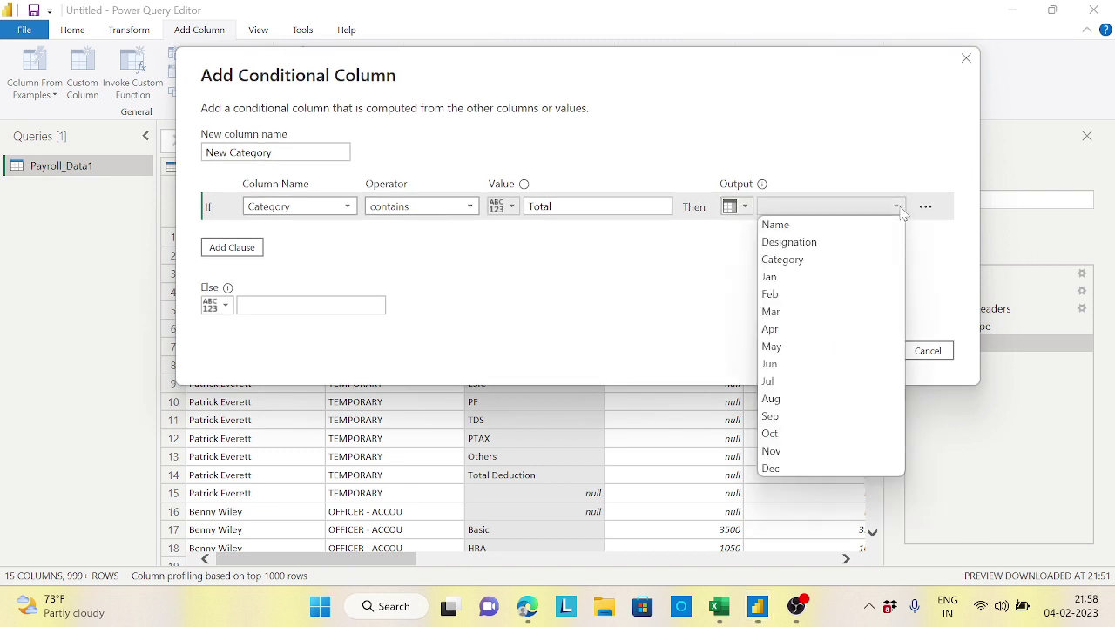
left_click(806, 262)
mouse_move(627, 94)
left_mouse_down()
mouse_move(754, 296)
mouse_move(809, 341)
left_mouse_up()
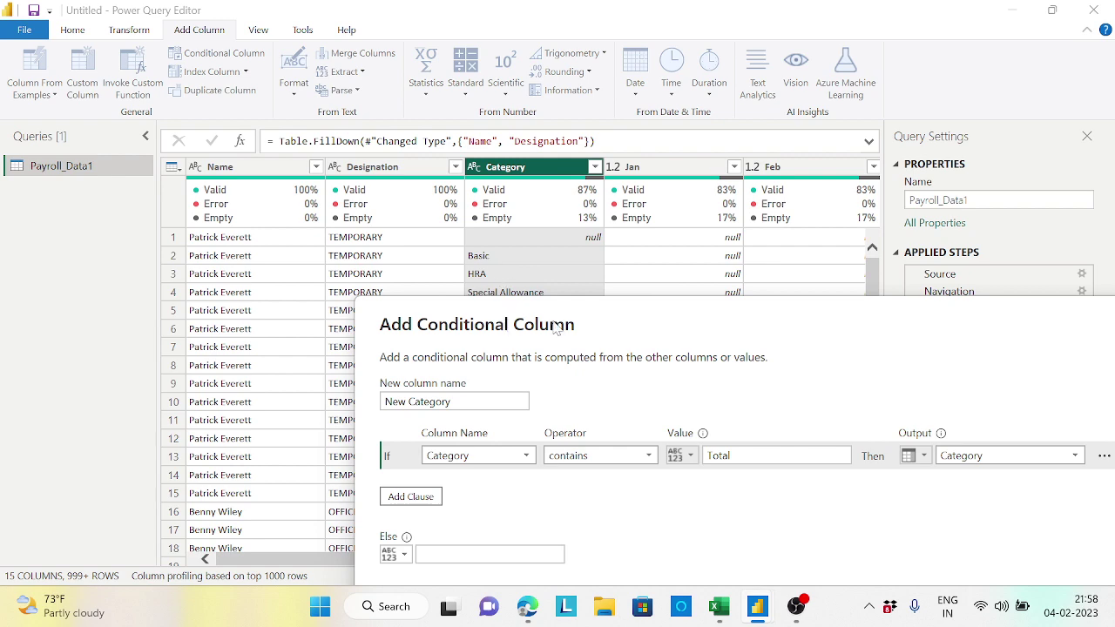
left_click_drag(554, 326, 773, 84)
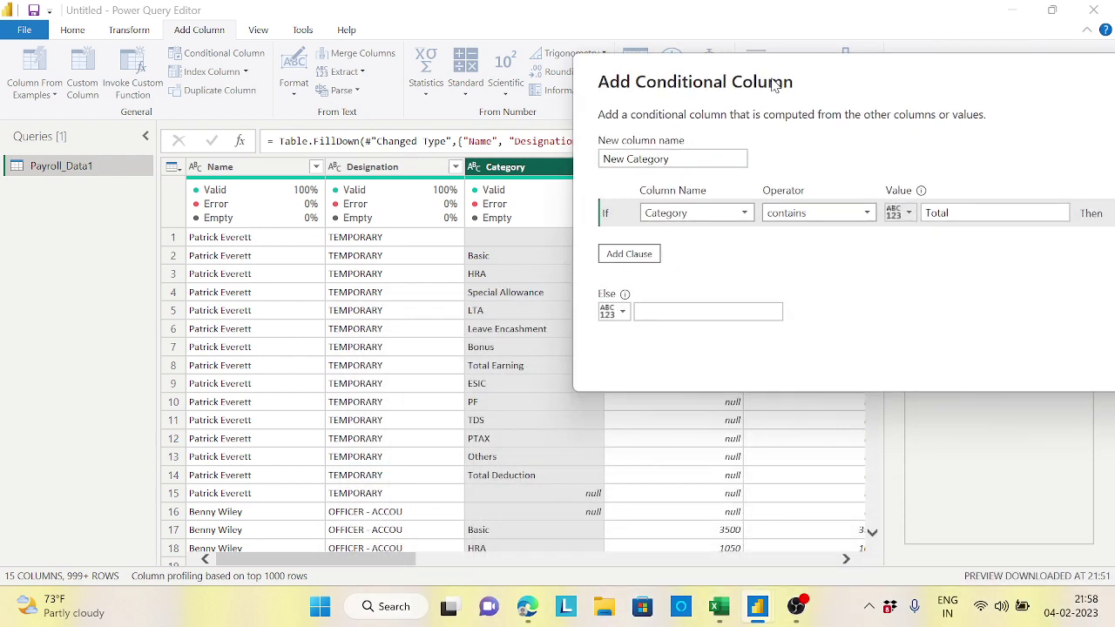
left_click(662, 312)
left_click_drag(861, 83, 547, 102)
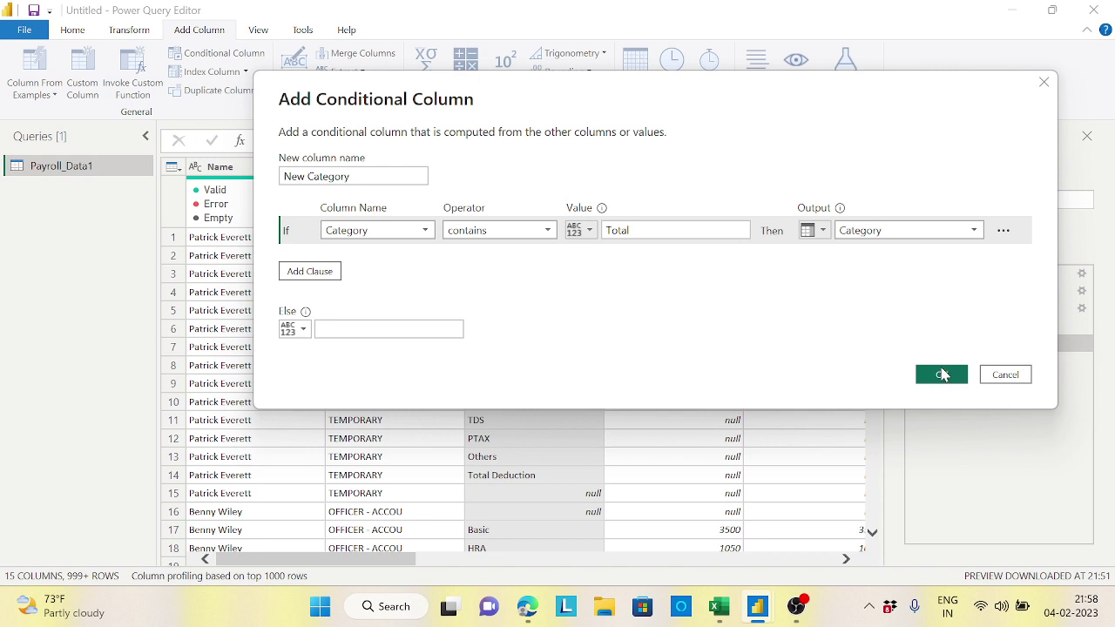
left_click(942, 376)
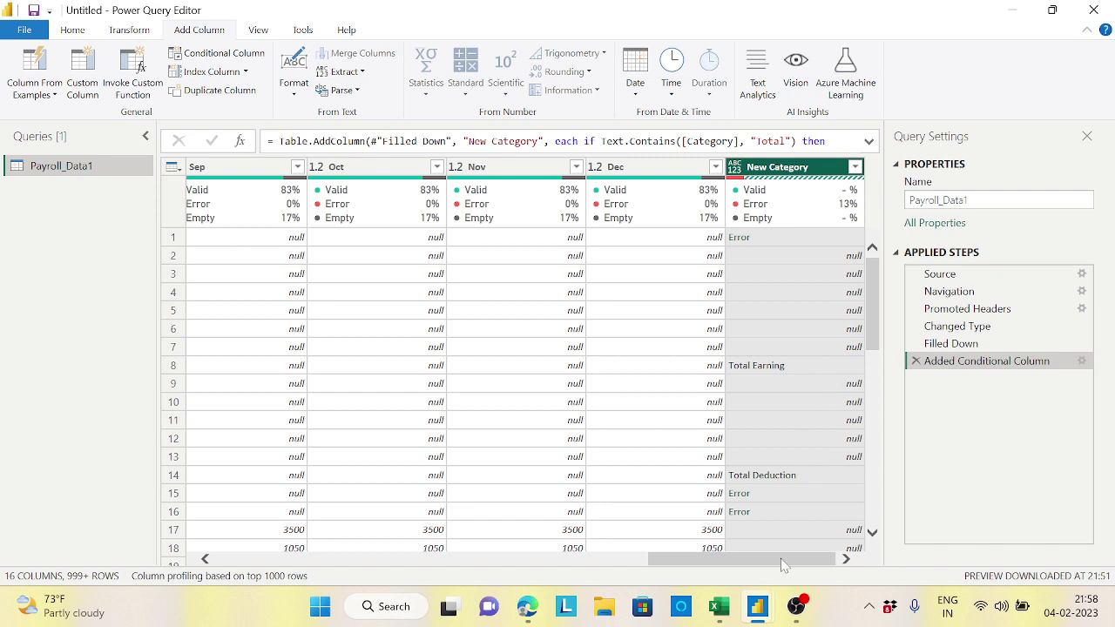
left_click_drag(740, 558, 292, 588)
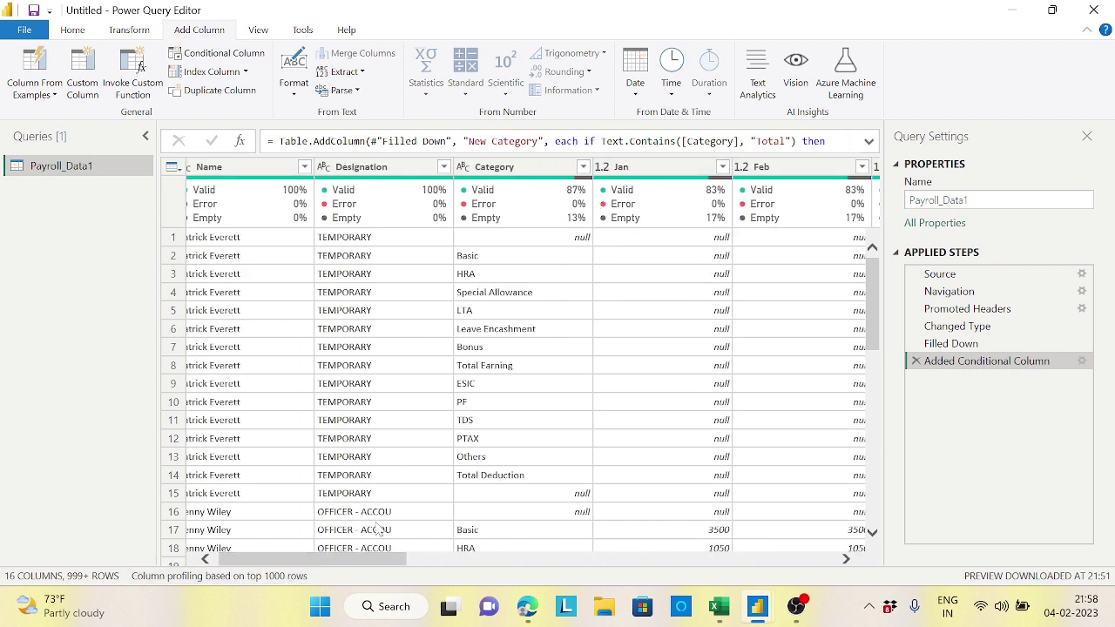
Step: Reorder columns so New Category sits immediately after Category
left_click_drag(377, 559, 808, 558)
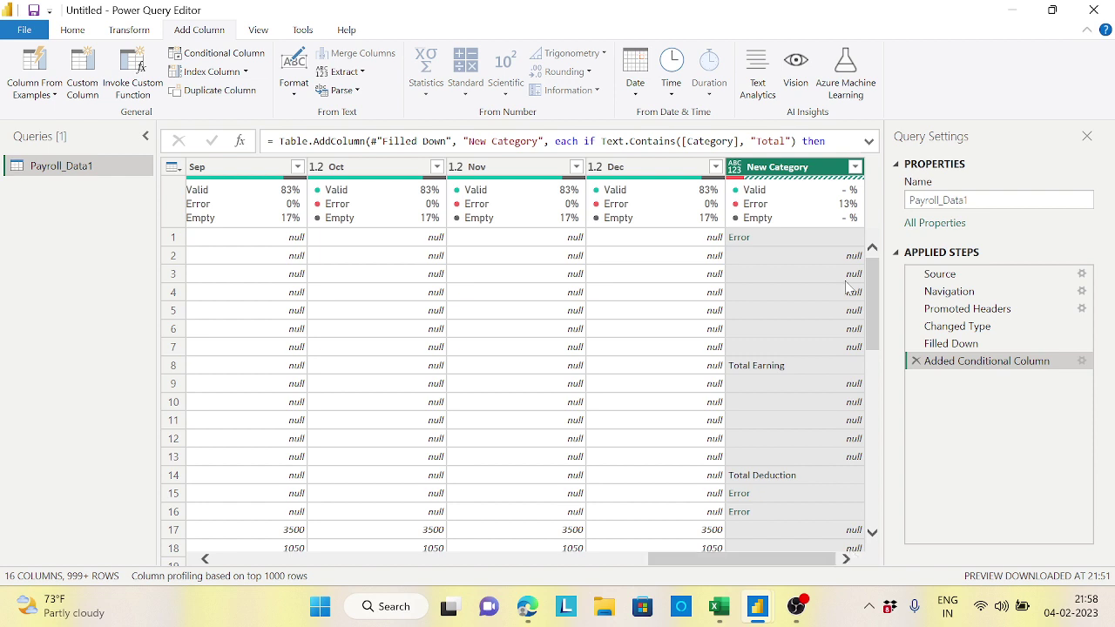
right_click(808, 174)
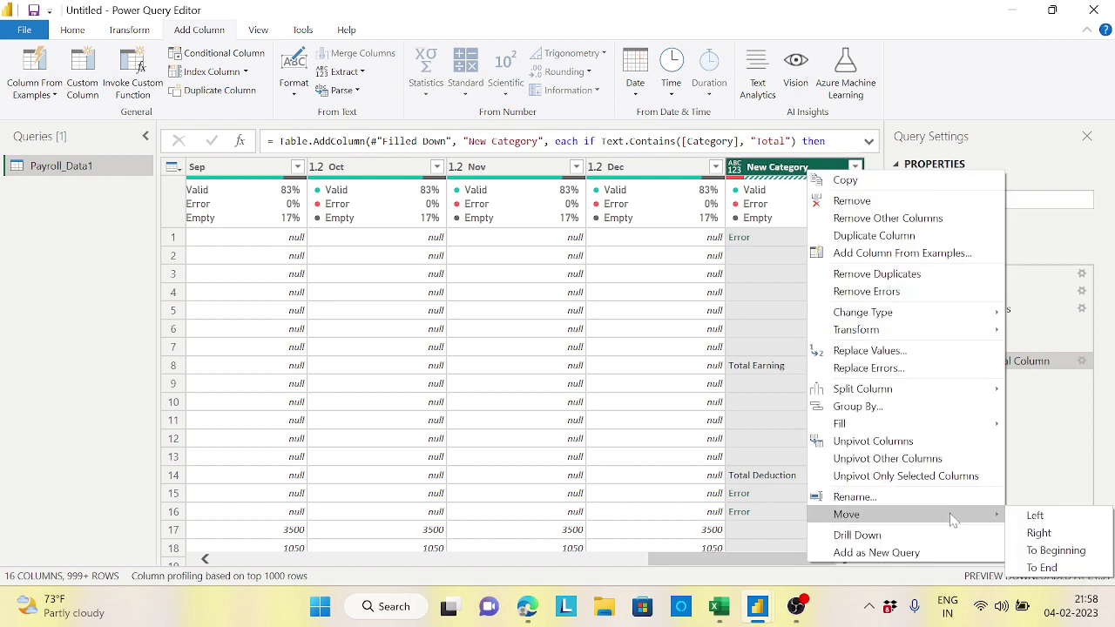
mouse_move(846, 514)
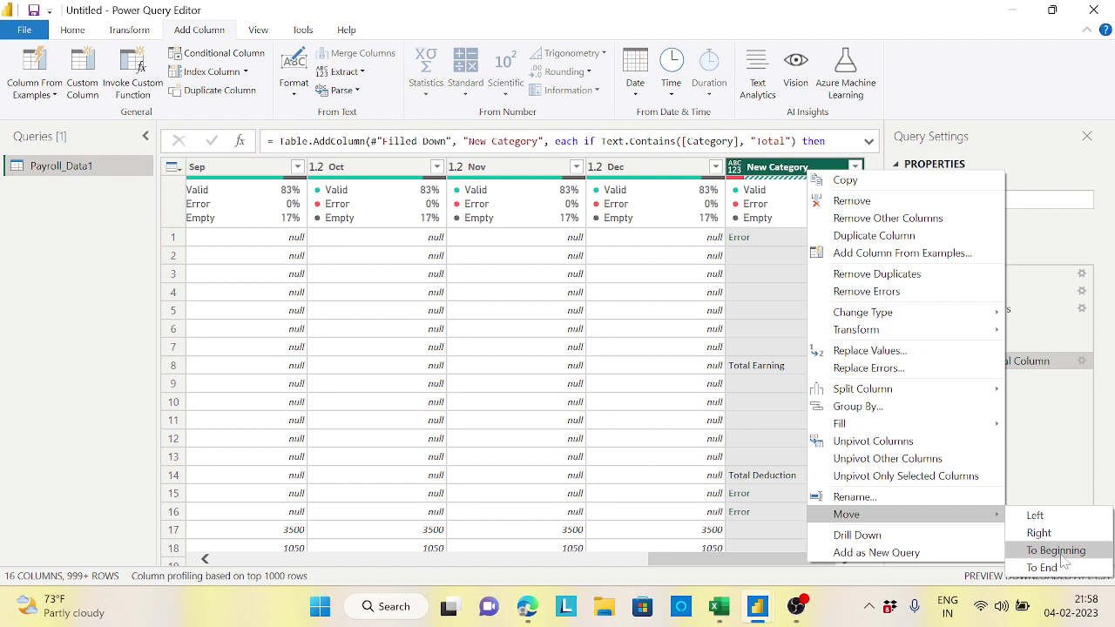
left_click(1055, 550)
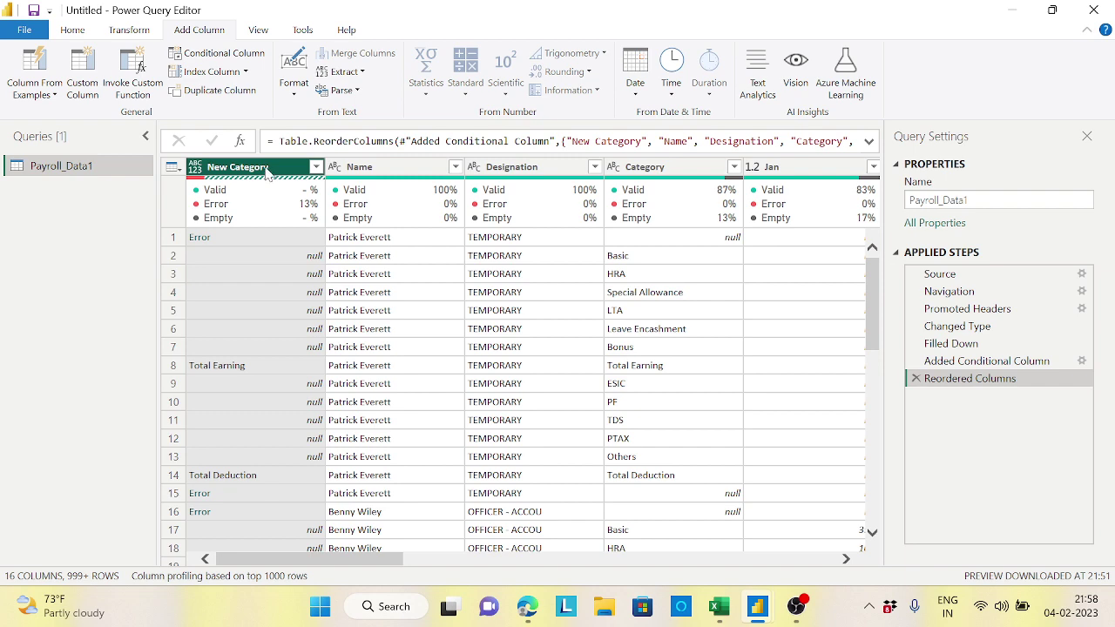
left_click_drag(268, 168, 814, 213)
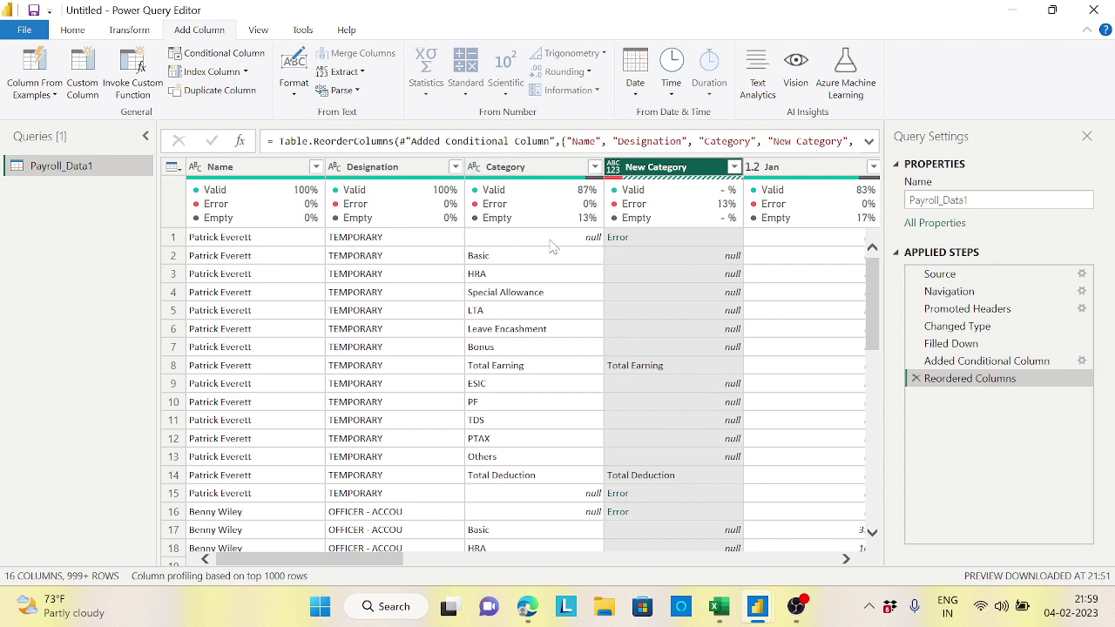
Step: Filter out the (null) entries in the Category column
left_click(594, 167)
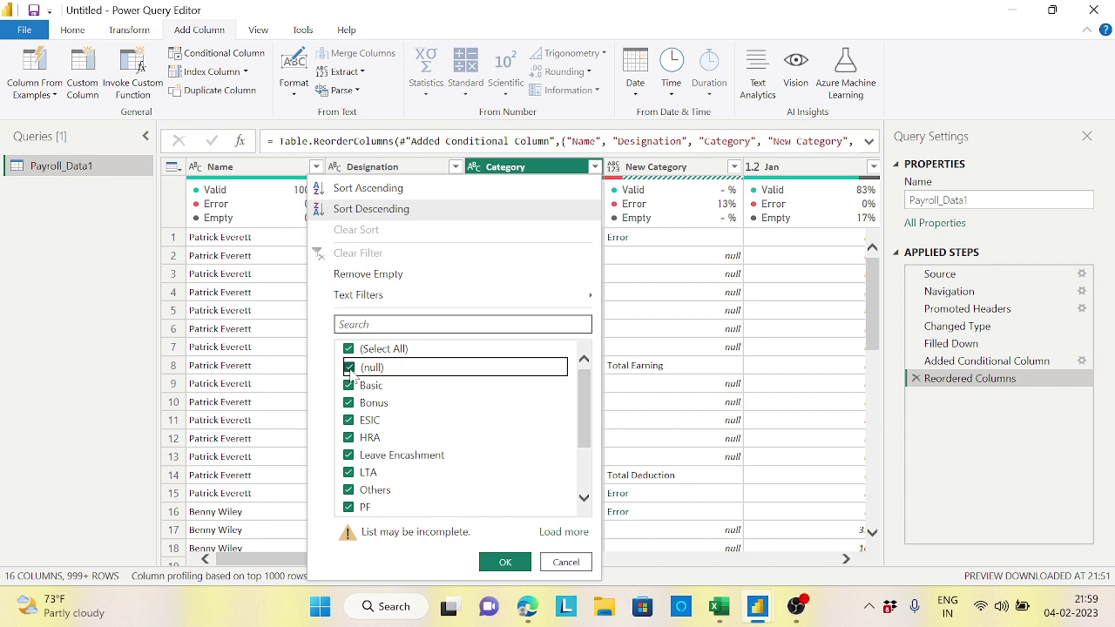
left_click(349, 367)
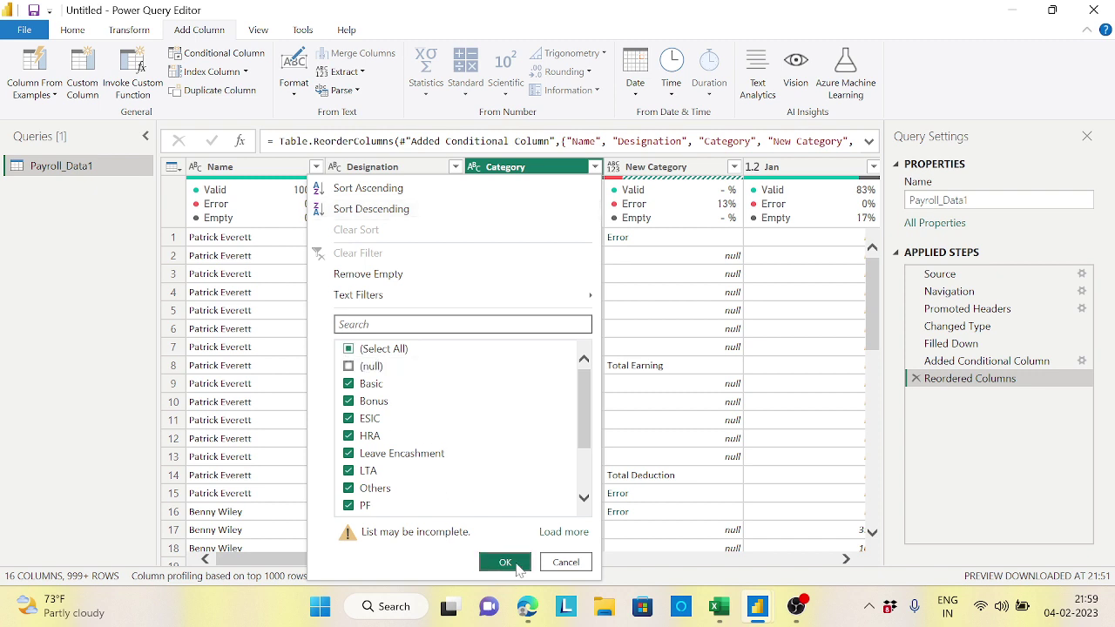
left_click(514, 568)
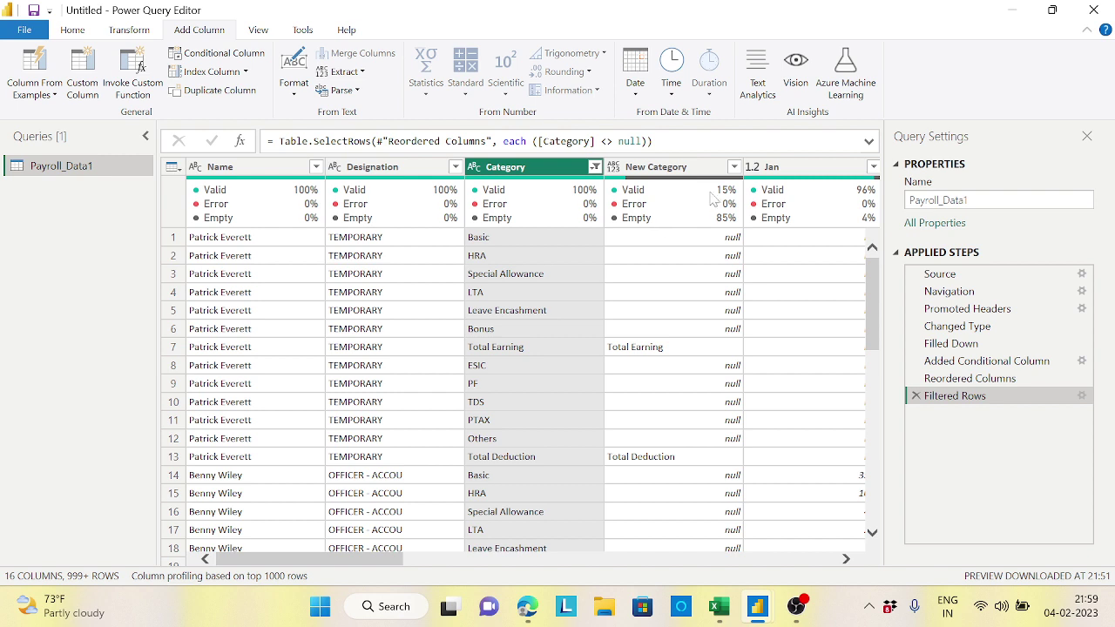
left_click(690, 174)
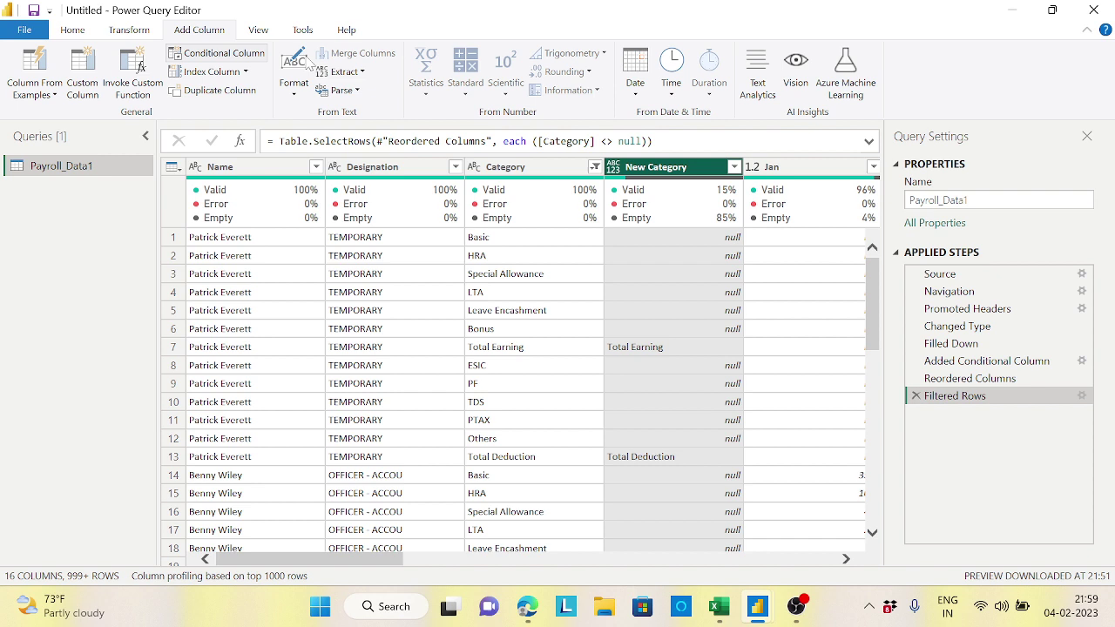
Step: Apply Fill Up on New Category to spread the Total Earning and Total Deduction labels
left_click(128, 30)
left_click(310, 72)
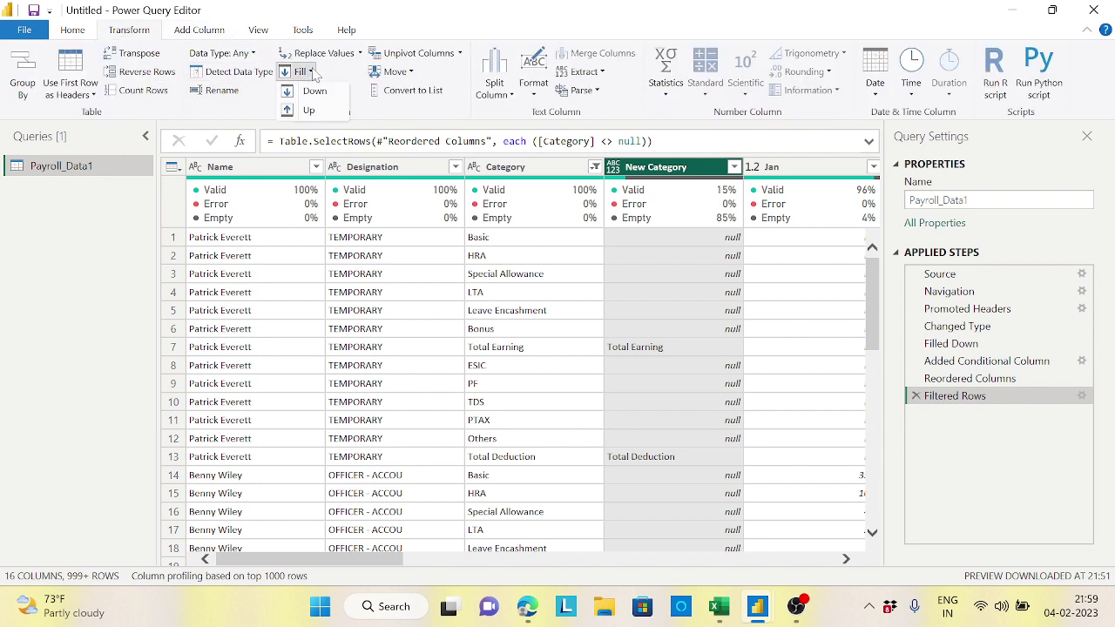
left_click(308, 111)
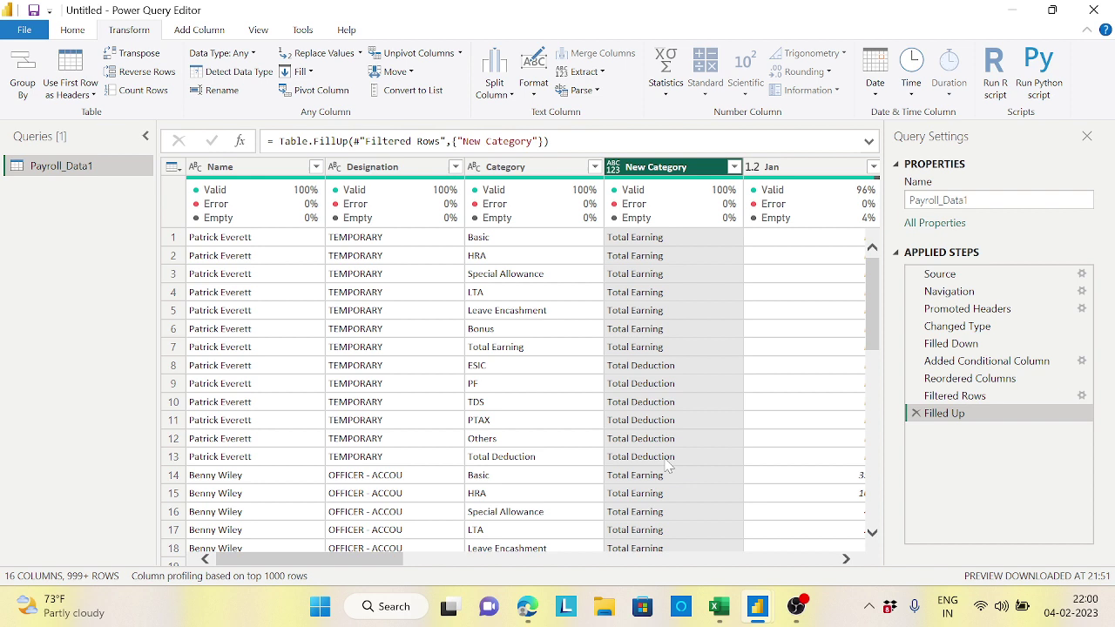
Step: Replace Total Earning in New Category with the E- prefix
left_click(658, 244)
right_click(657, 243)
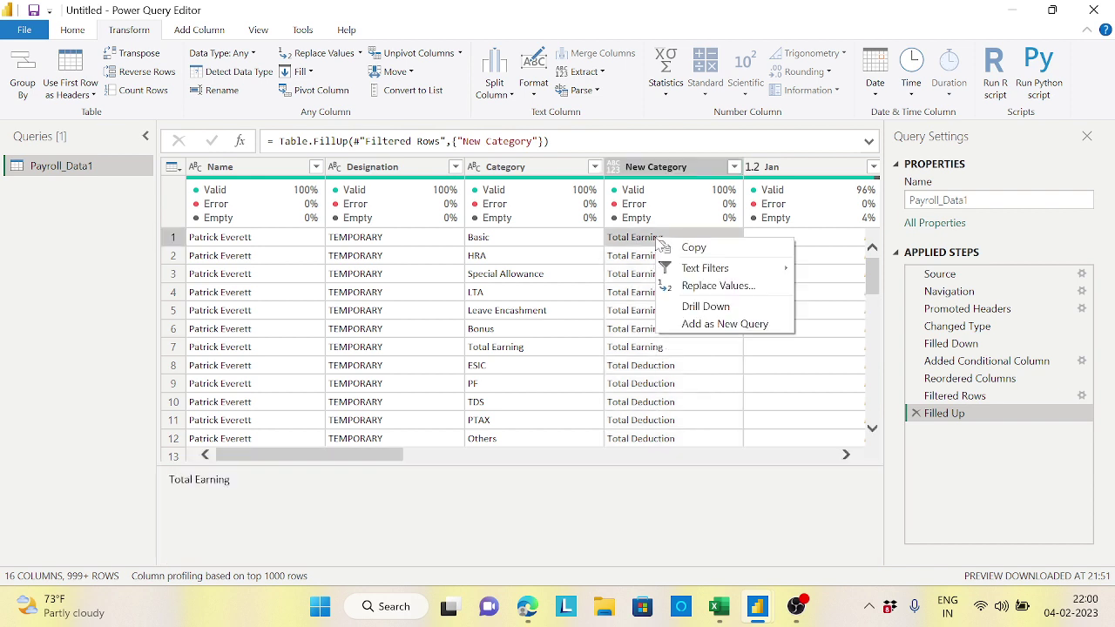
left_click(714, 287)
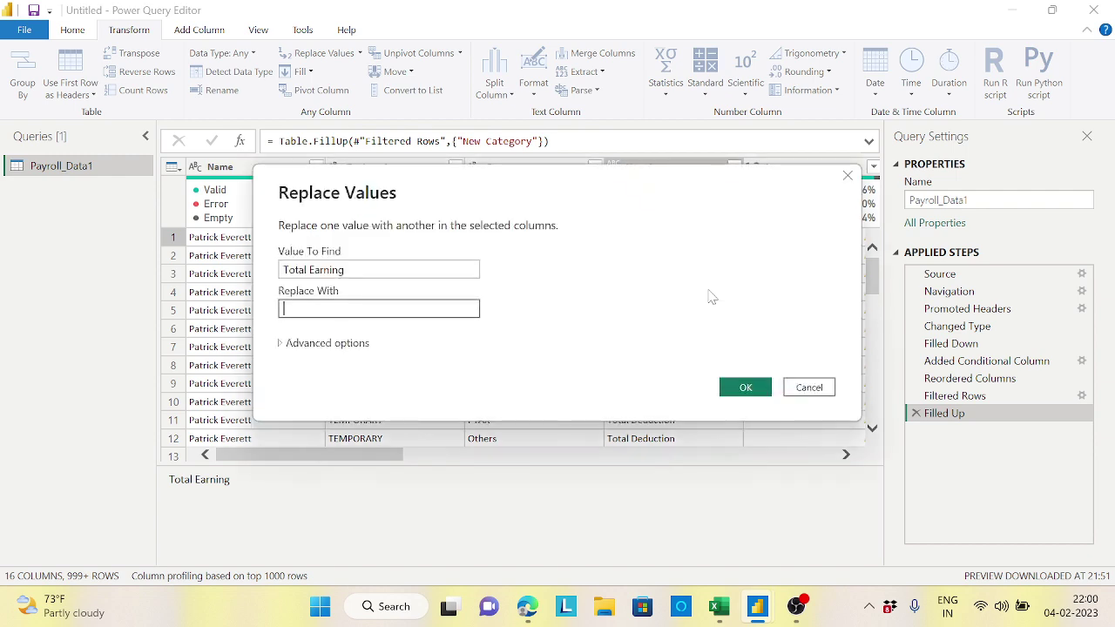
type("E")
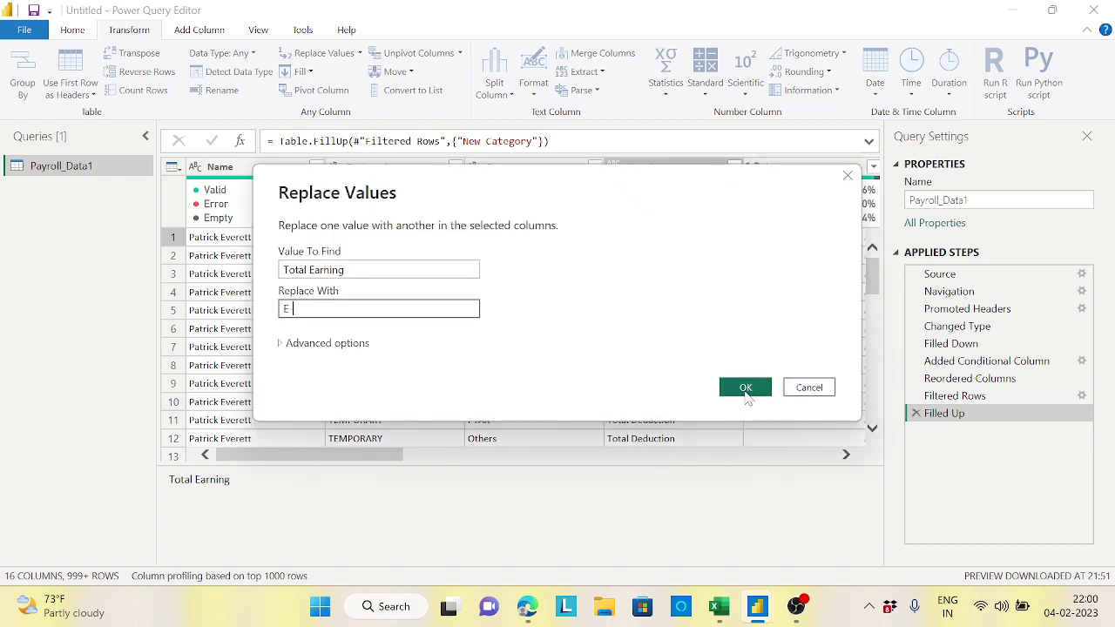
left_click(742, 391)
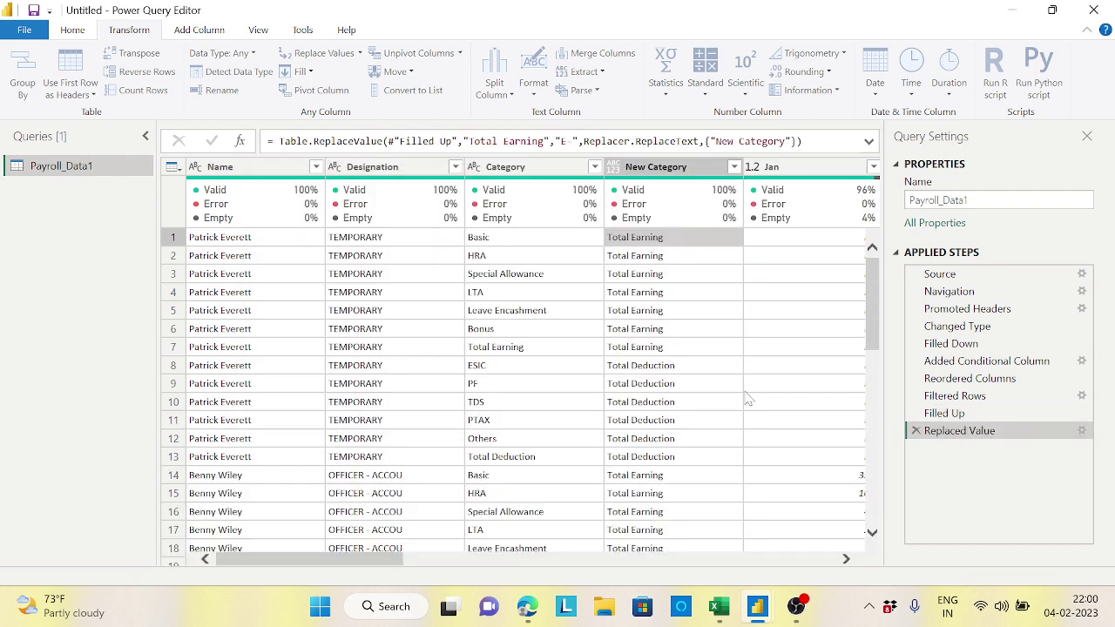
Step: Replace Total Deduction in New Category with the D- prefix
left_click(671, 373)
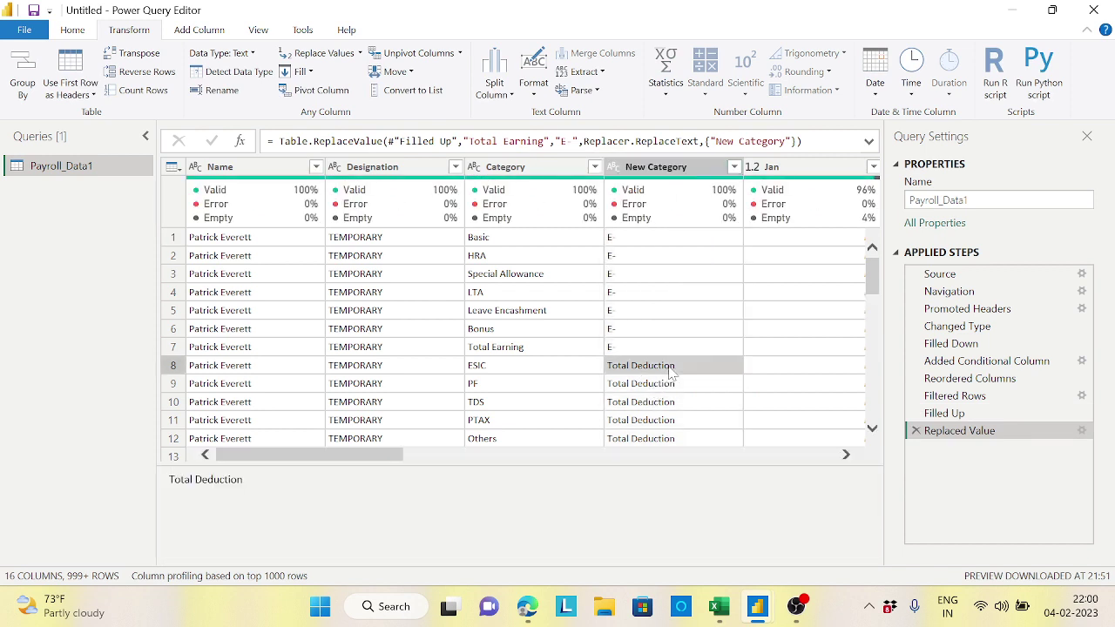
right_click(671, 373)
left_click(728, 415)
type("D")
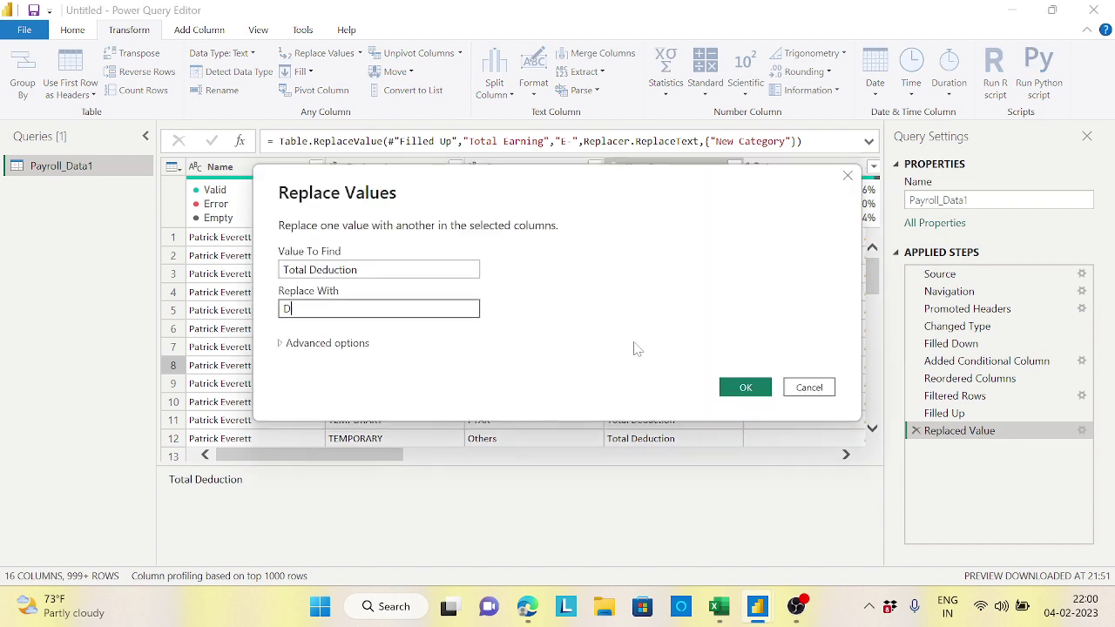
left_click(746, 387)
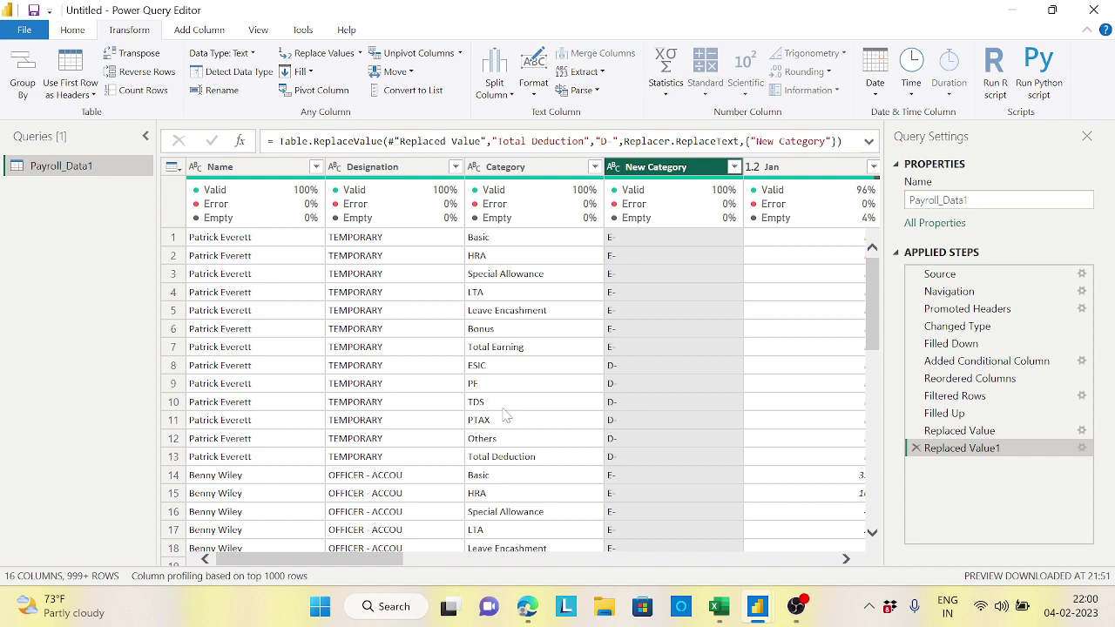
Step: Merge New Category and Category with no separator into labels like E-Basic
left_click(517, 168, "ctrl")
right_click(517, 167)
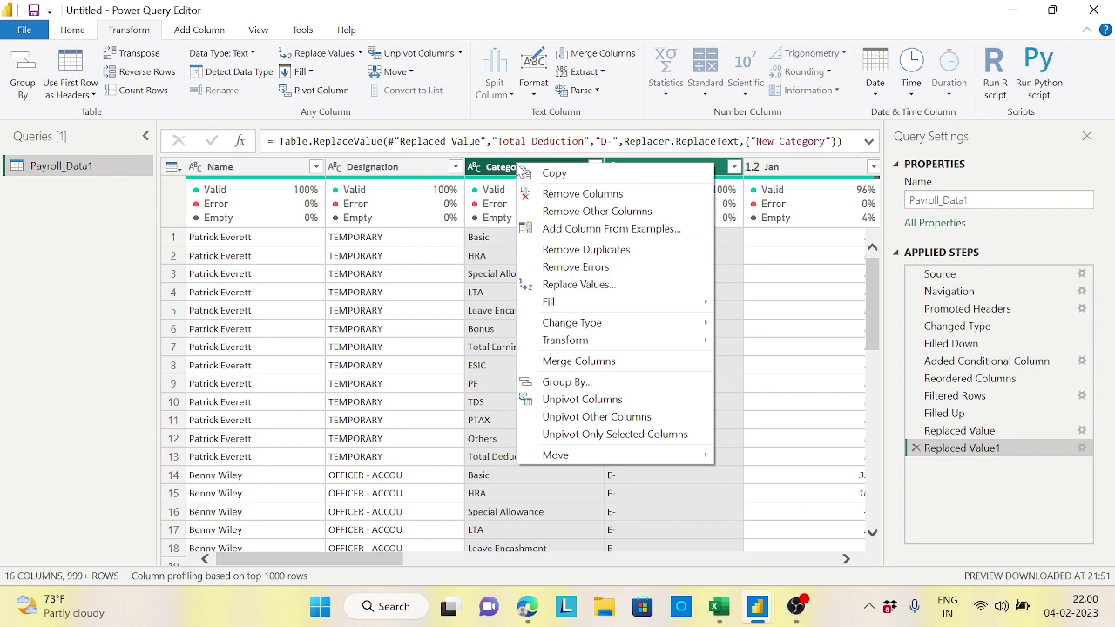
left_click(604, 361)
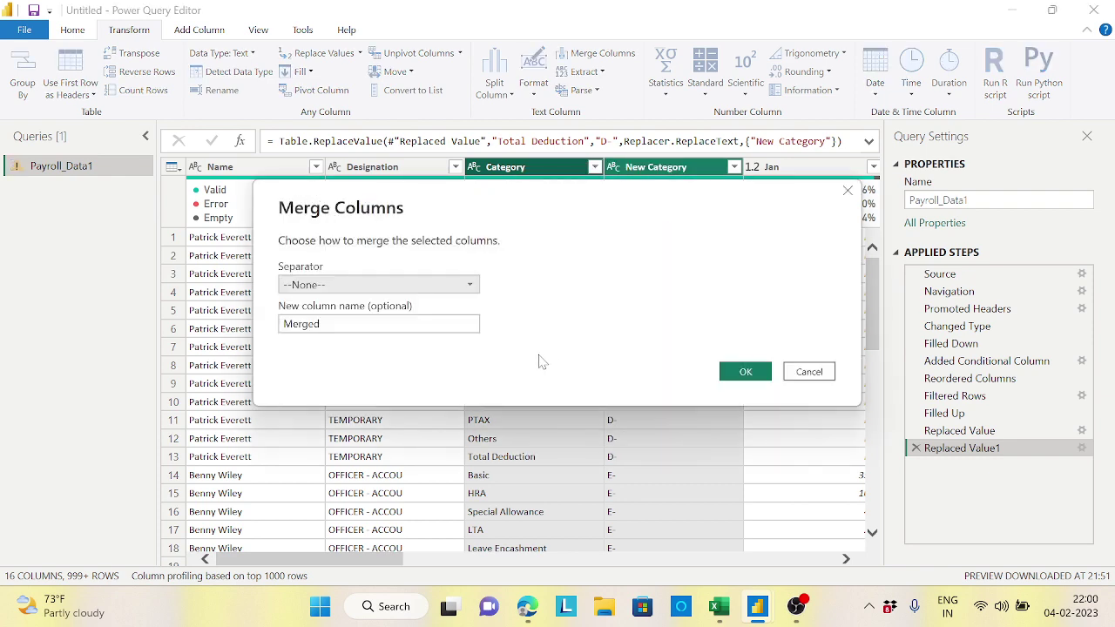
left_click(745, 374)
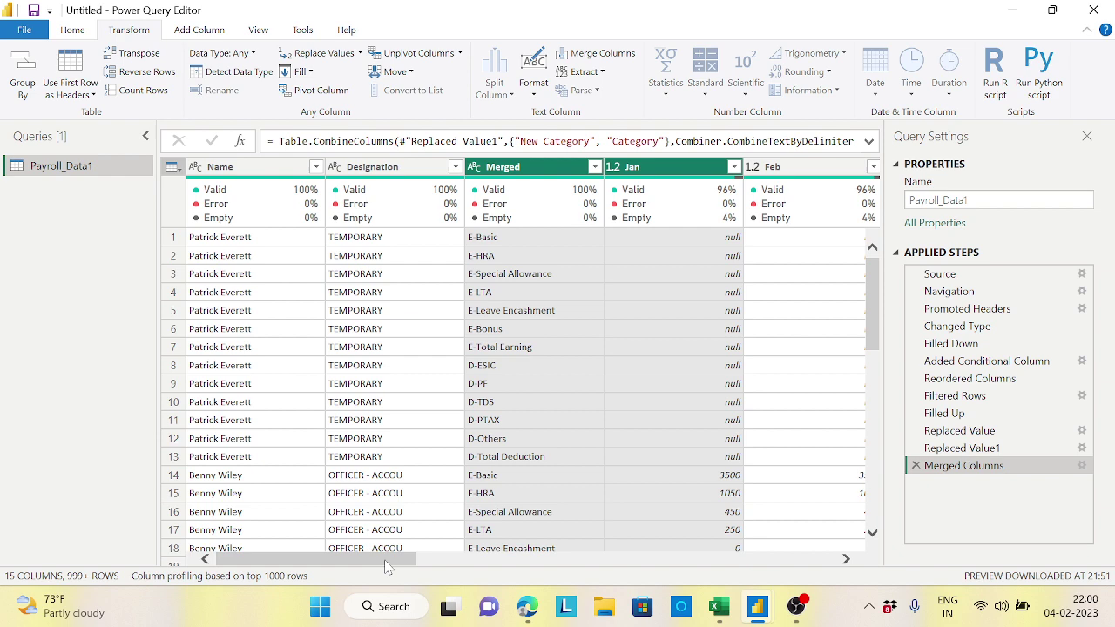
left_click_drag(385, 559, 464, 560)
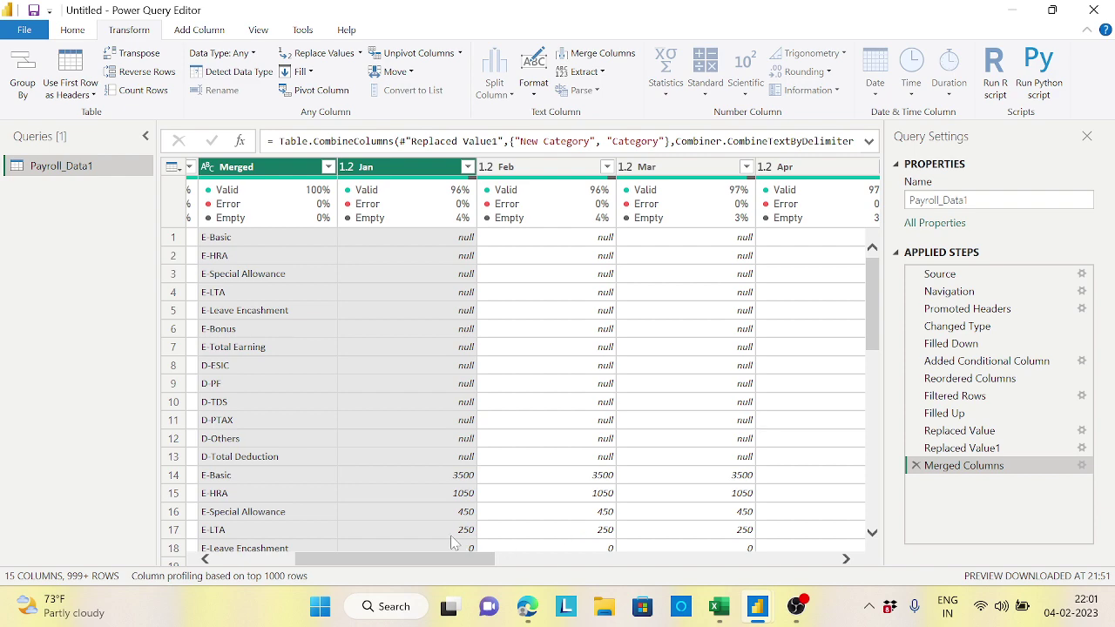
Step: Unpivot Other Columns with Name, Designation and Merged kept, turning months into Attribute/Value rows
left_click_drag(444, 559, 366, 559)
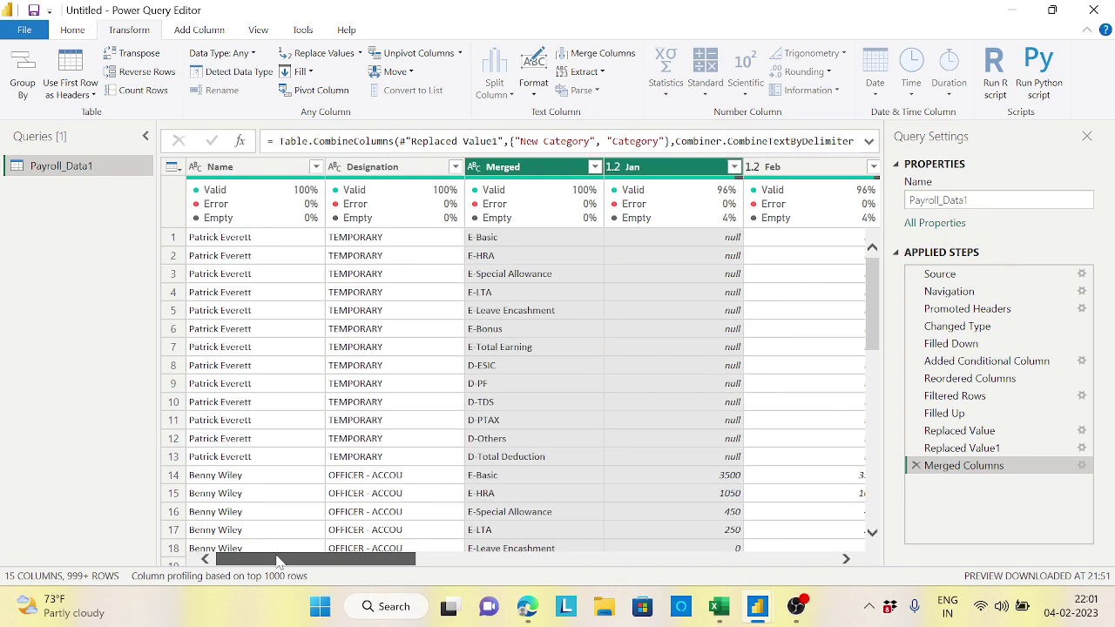
left_click(288, 169)
left_click(388, 170)
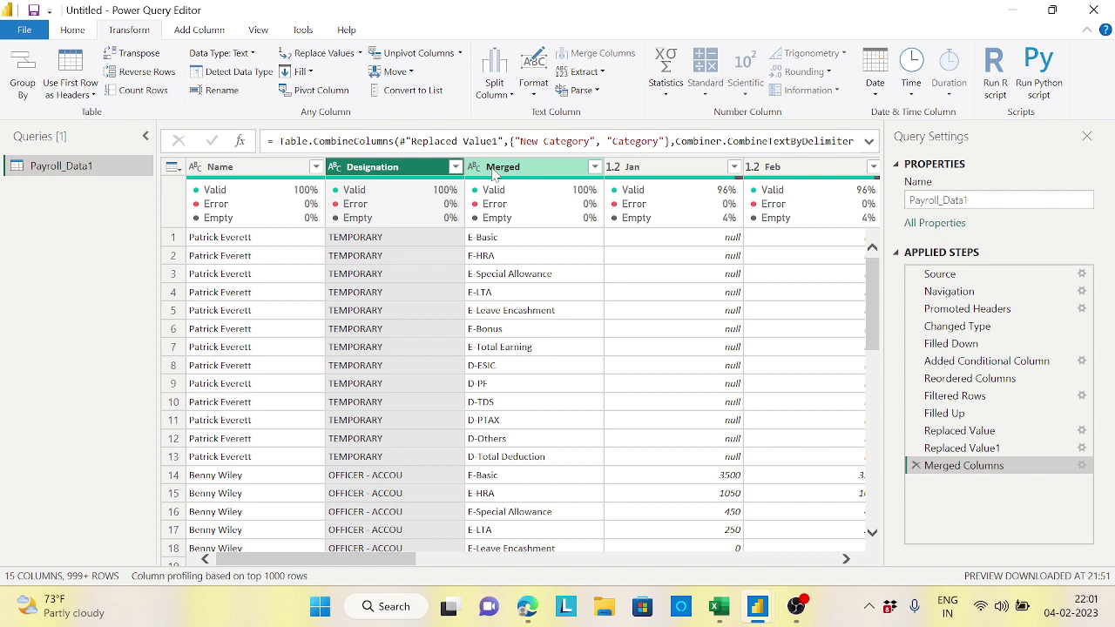
left_click(531, 172, "ctrl")
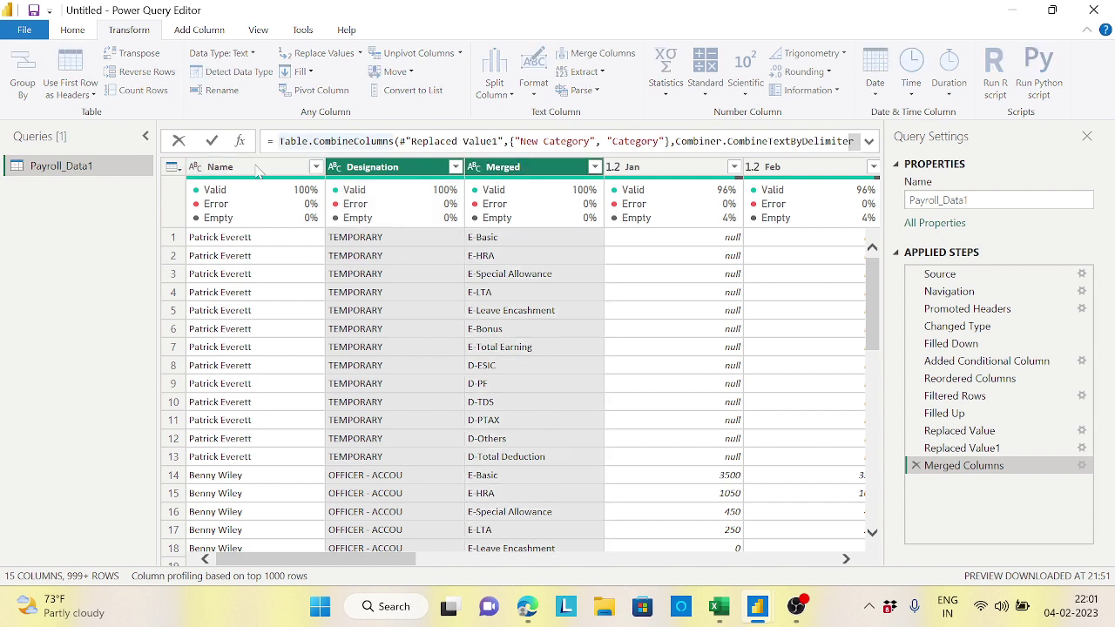
left_click(252, 170)
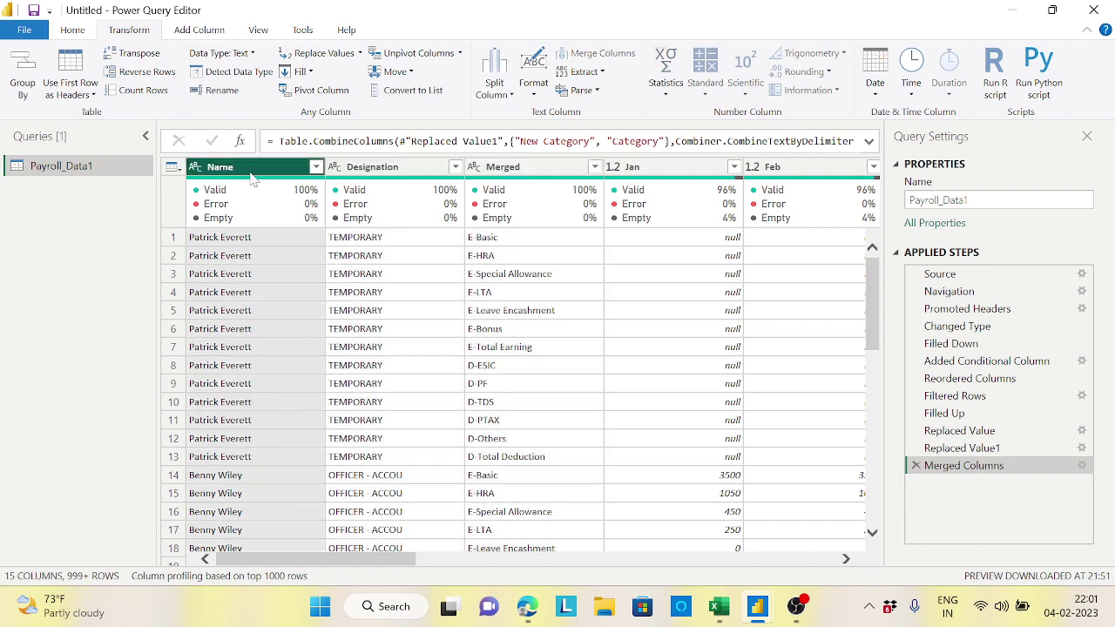
left_click(376, 171, "ctrl")
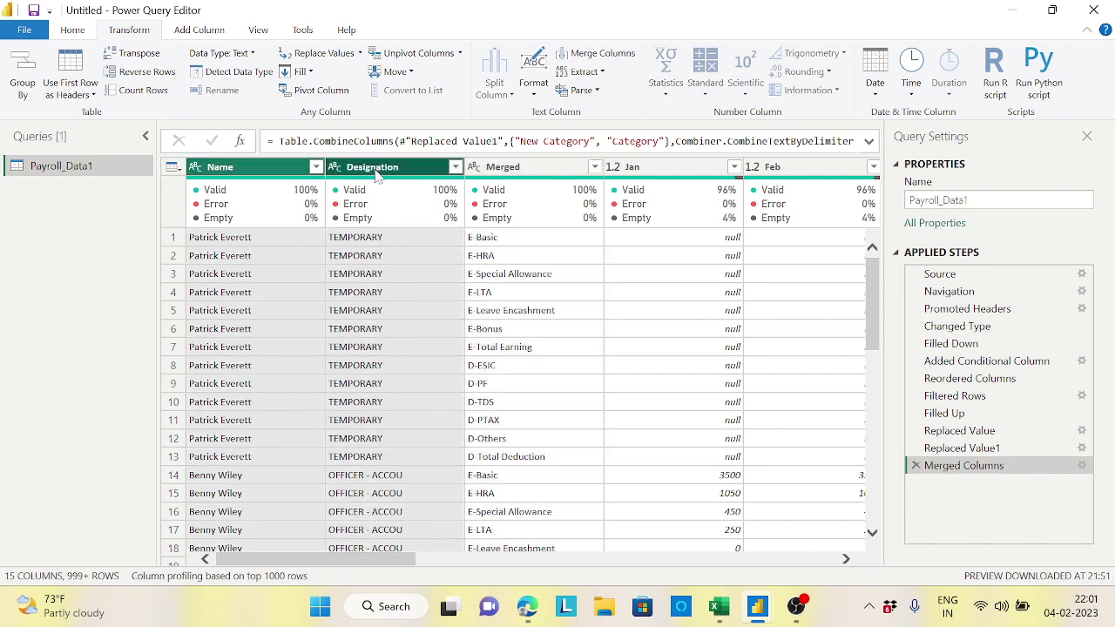
left_click(526, 171, "ctrl")
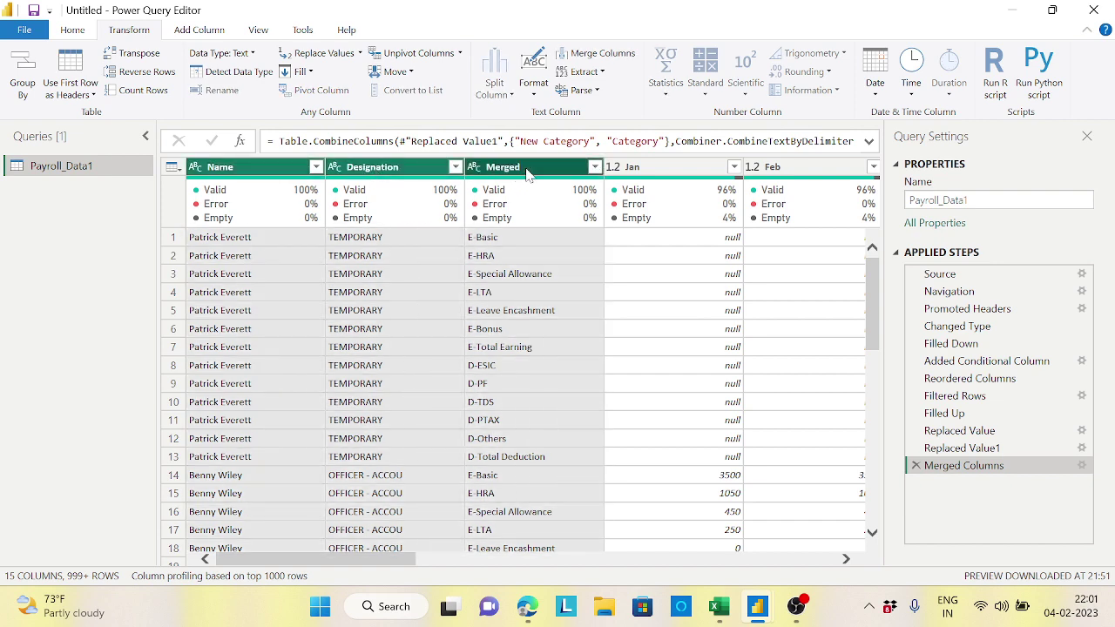
right_click(526, 171)
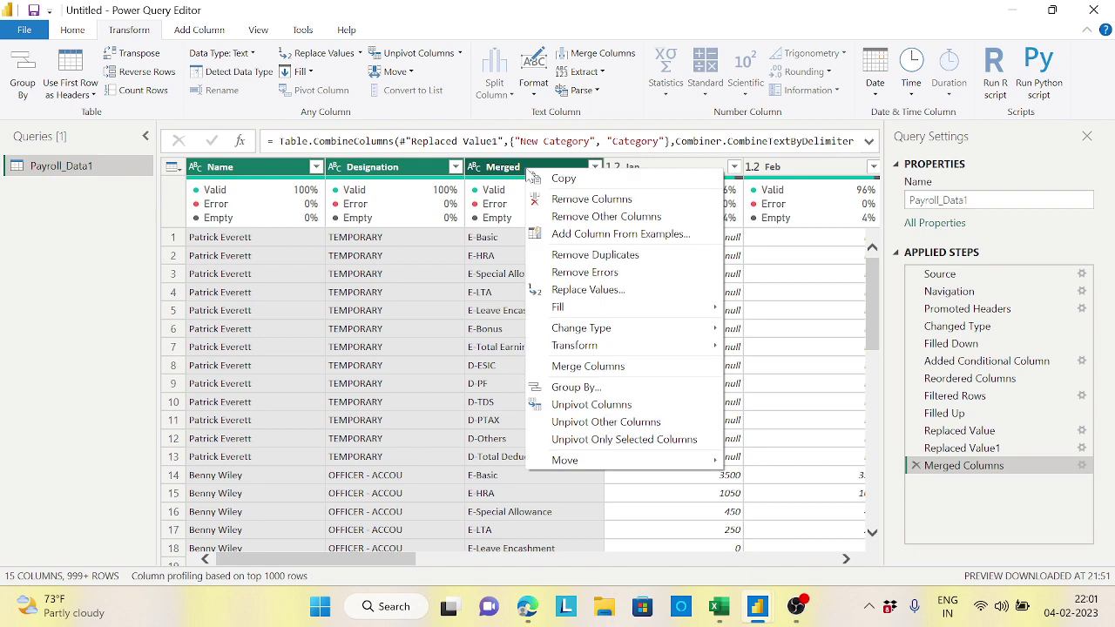
left_click(653, 424)
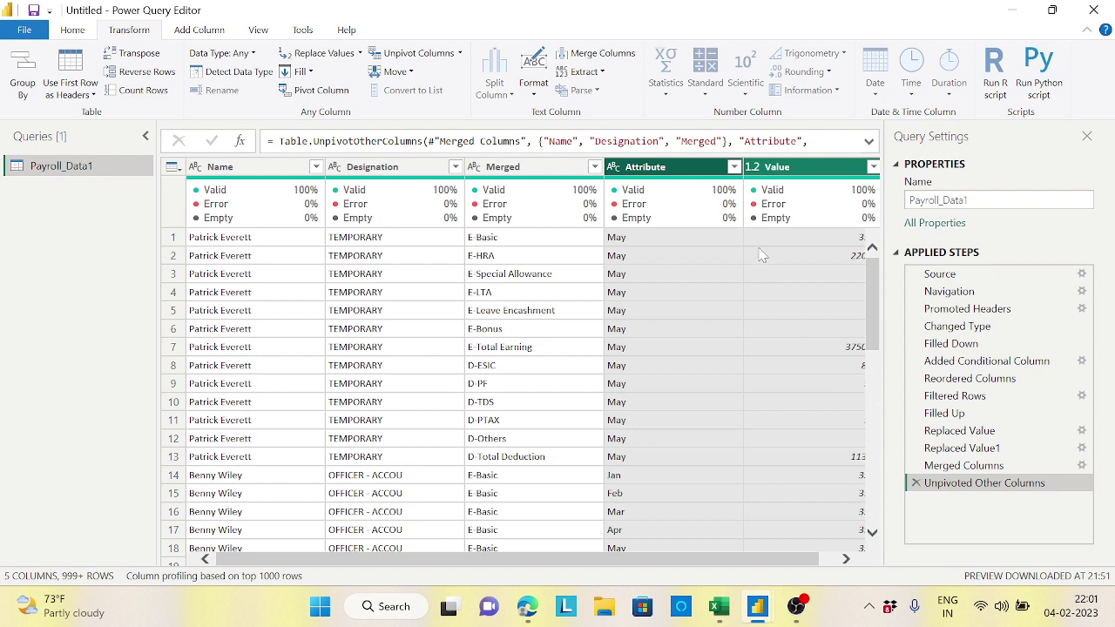
Step: Rename the Merged column to Category and the Attribute column to Month
double_click(513, 169)
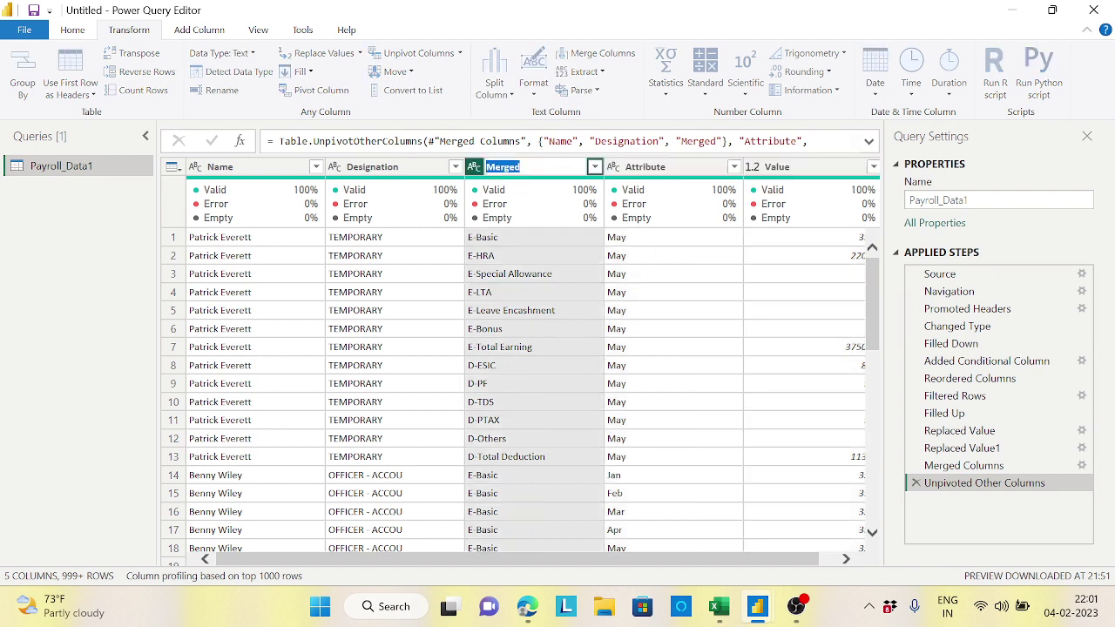
type("Cate")
type("gory")
key("Return")
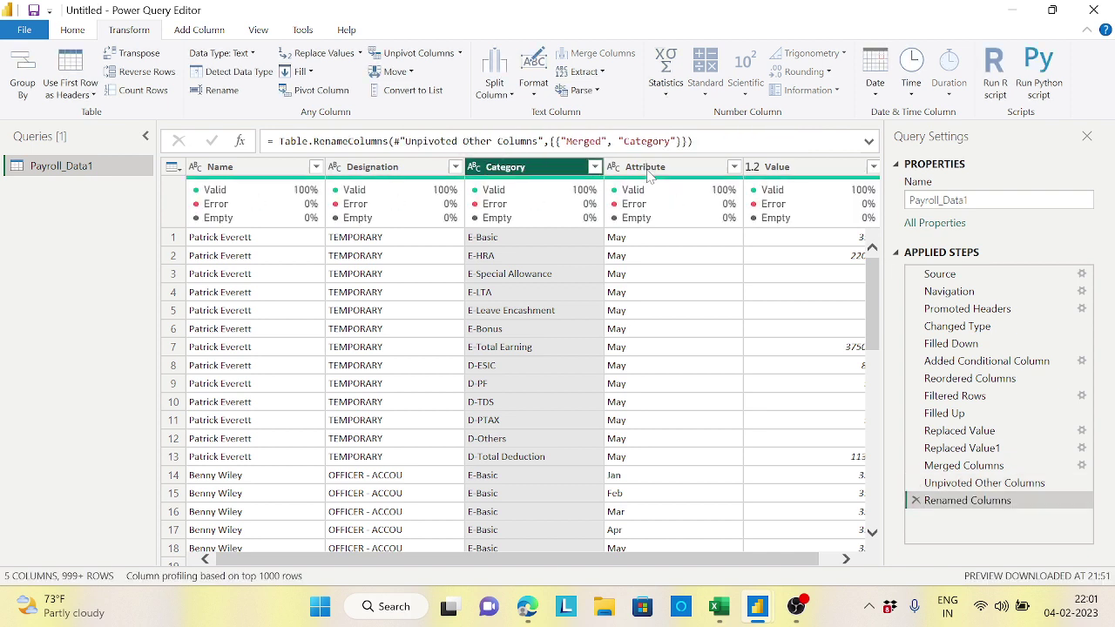
double_click(649, 169)
type("M")
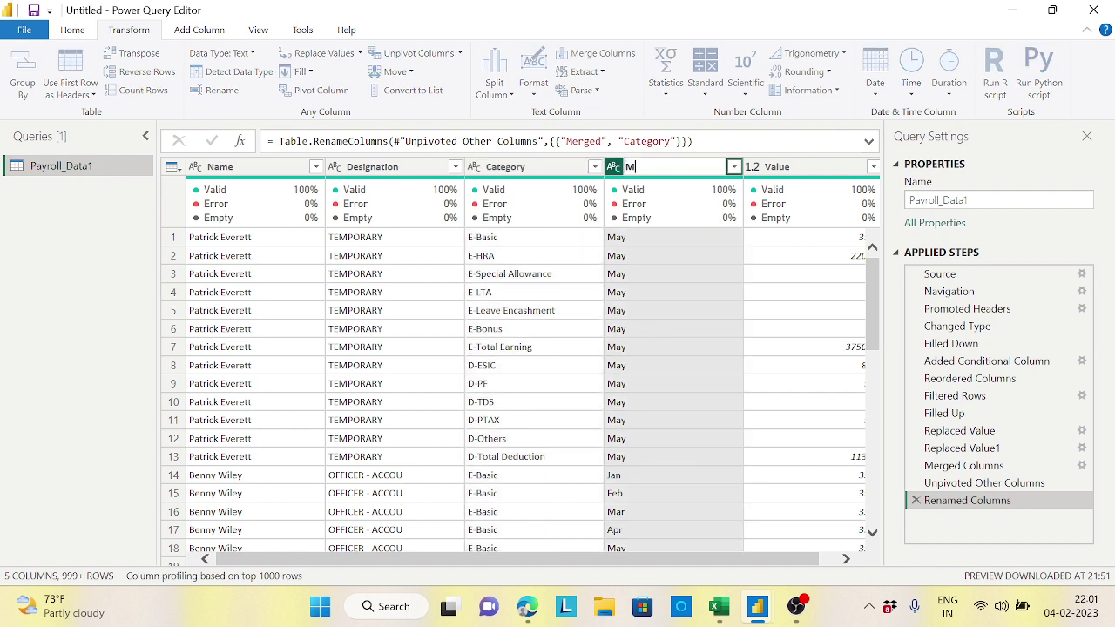
type("inth")
key("BackSpace")
key("BackSpace")
key("BackSpace")
key("BackSpace")
type("ont")
type("h")
key("Return")
Step: Rename the Value column to Amount, completing the five-column layout
double_click(784, 168)
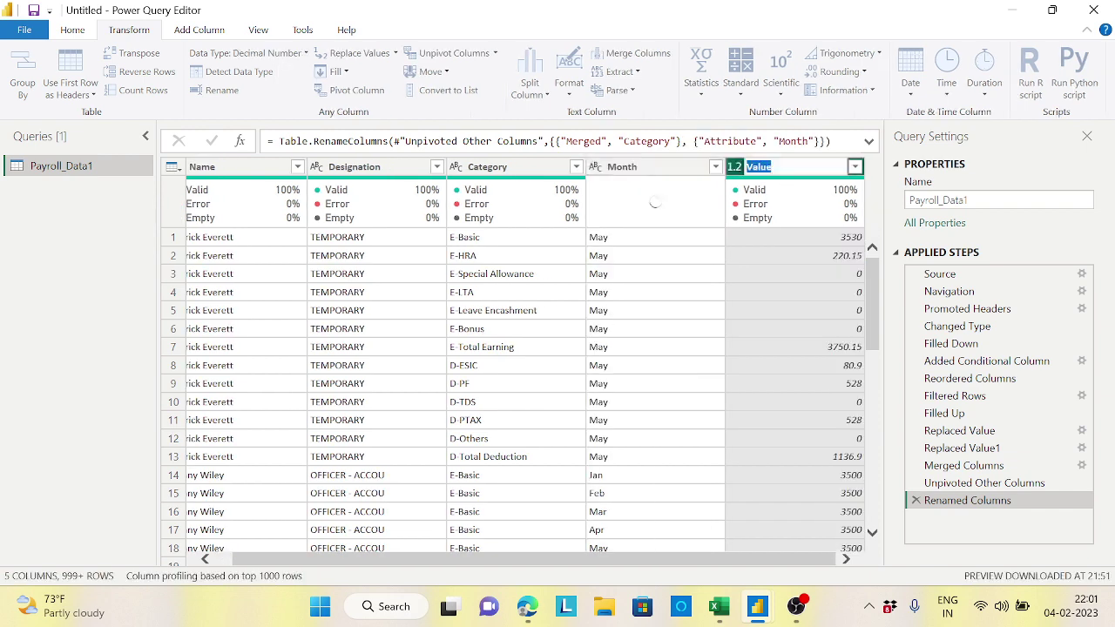
type("A")
key("BackSpace")
key("BackSpace")
key("BackSpace")
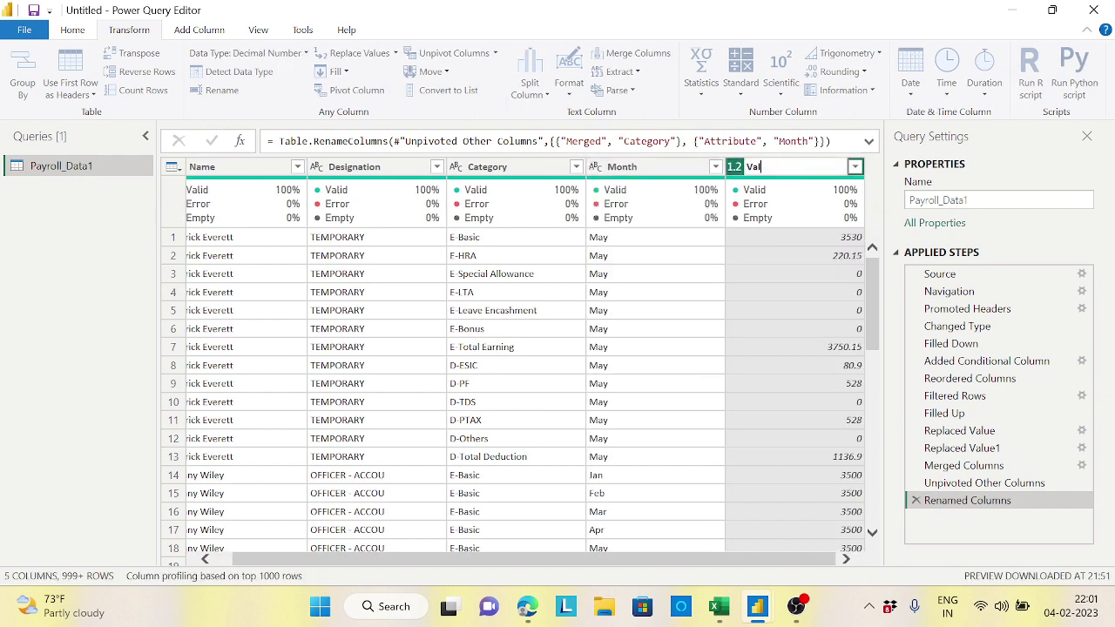
key("BackSpace")
key("BackSpace")
key("BackSpace")
type("A")
type("mount")
key("Return")
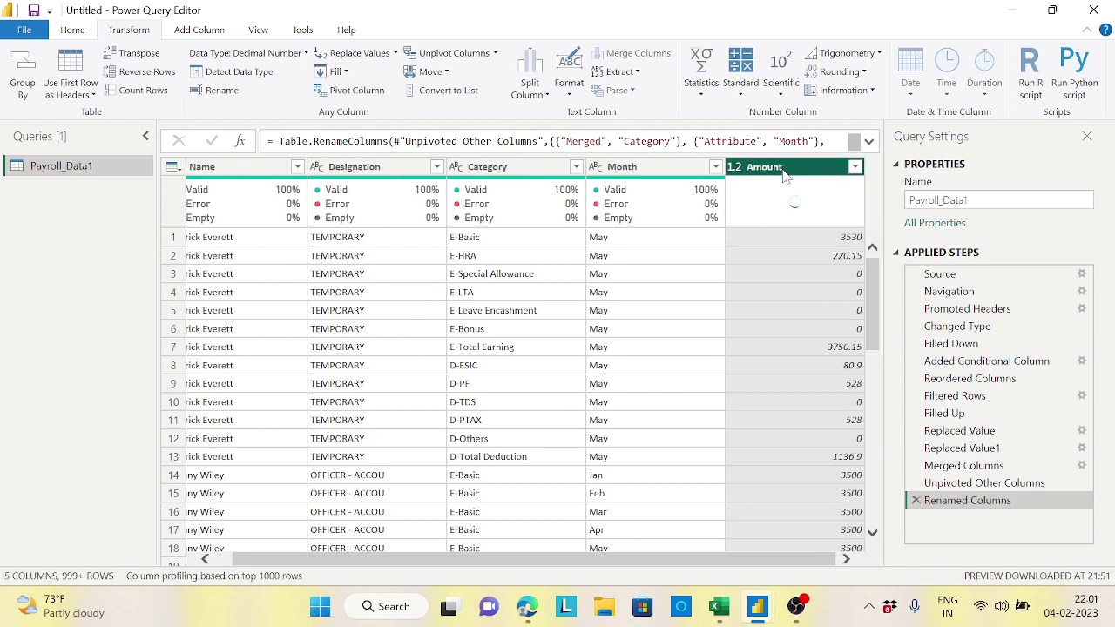
left_click_drag(719, 561, 407, 566)
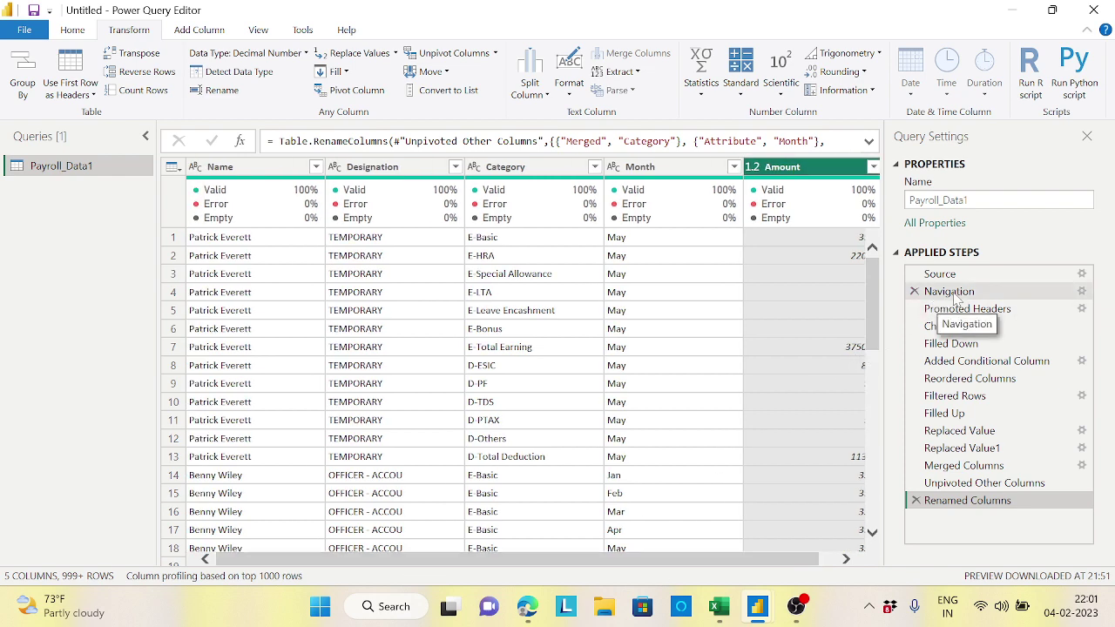
mouse_move(871, 306)
left_mouse_down()
mouse_move(883, 433)
mouse_move(884, 277)
left_mouse_up()
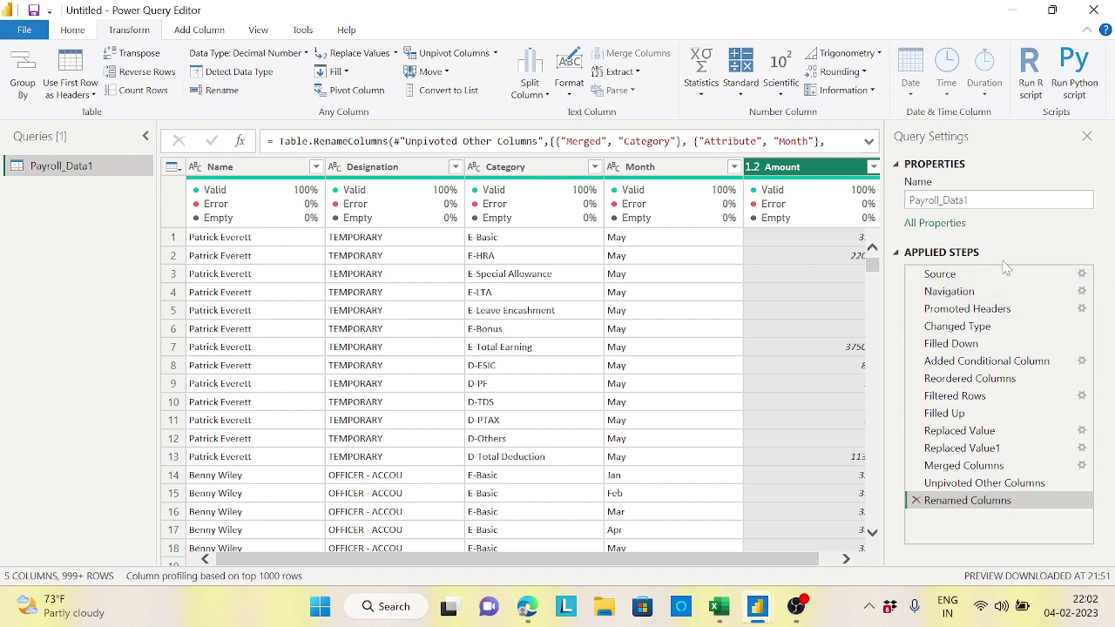
left_click(961, 296)
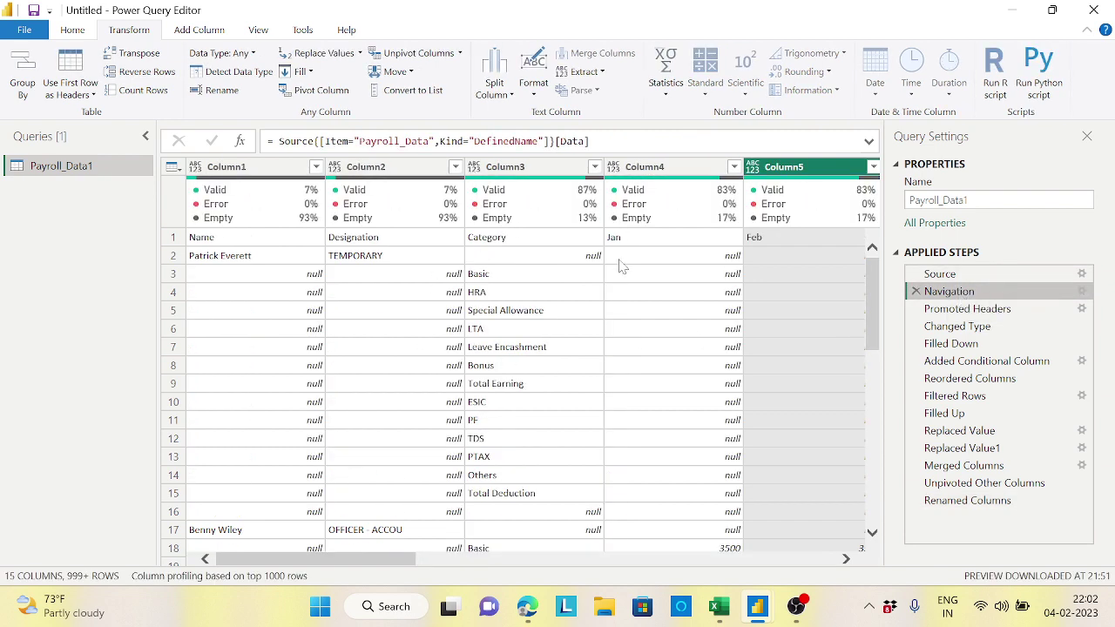
mouse_move(967, 500)
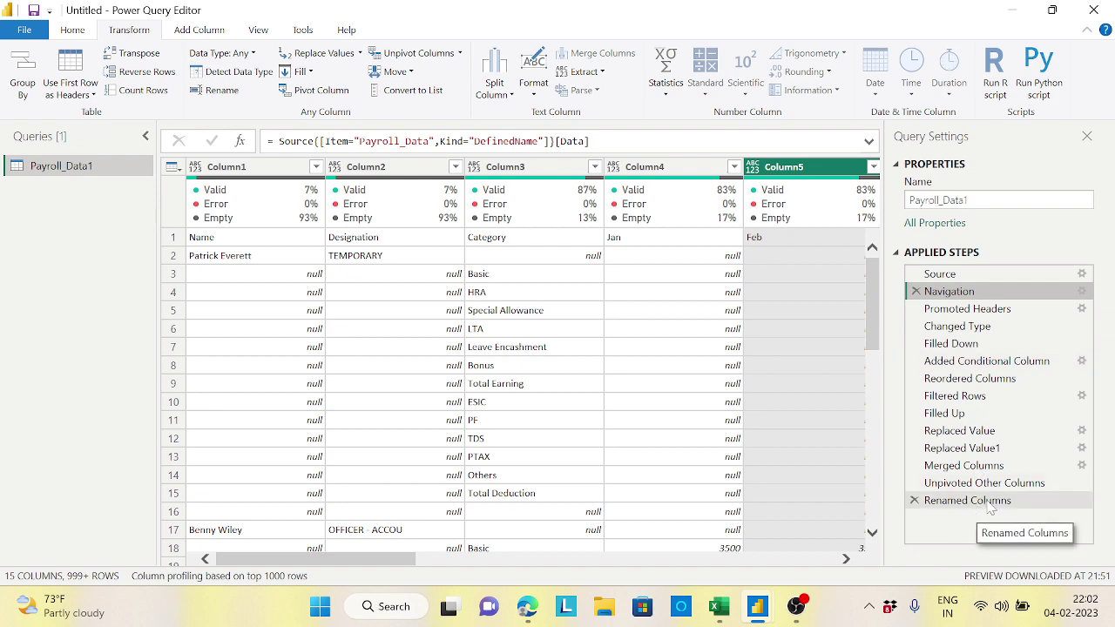
left_click(989, 509)
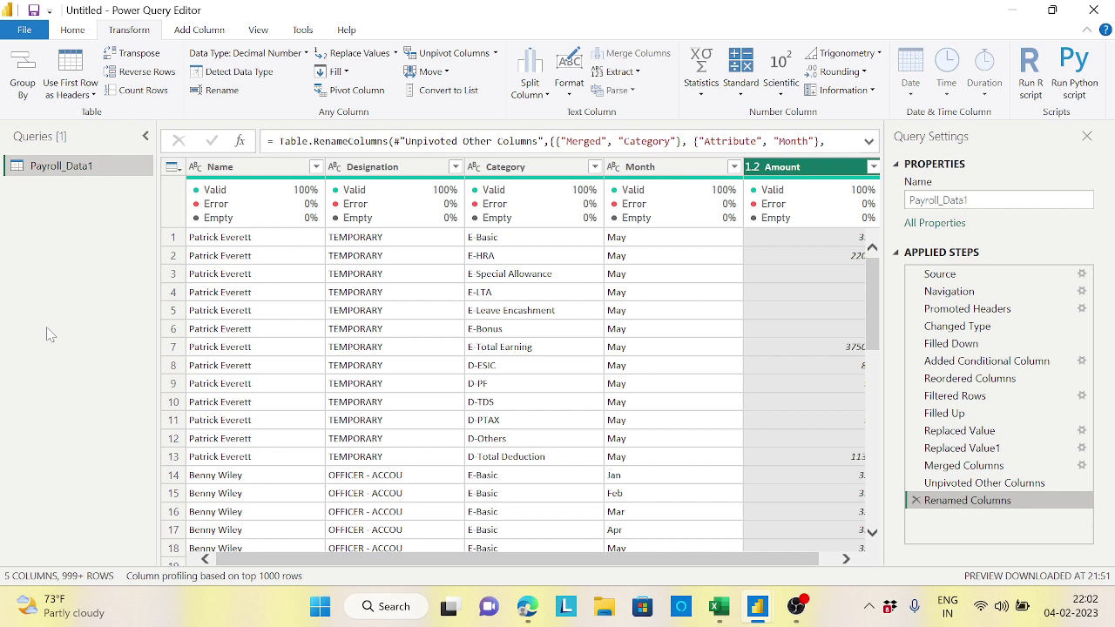
left_click(722, 616)
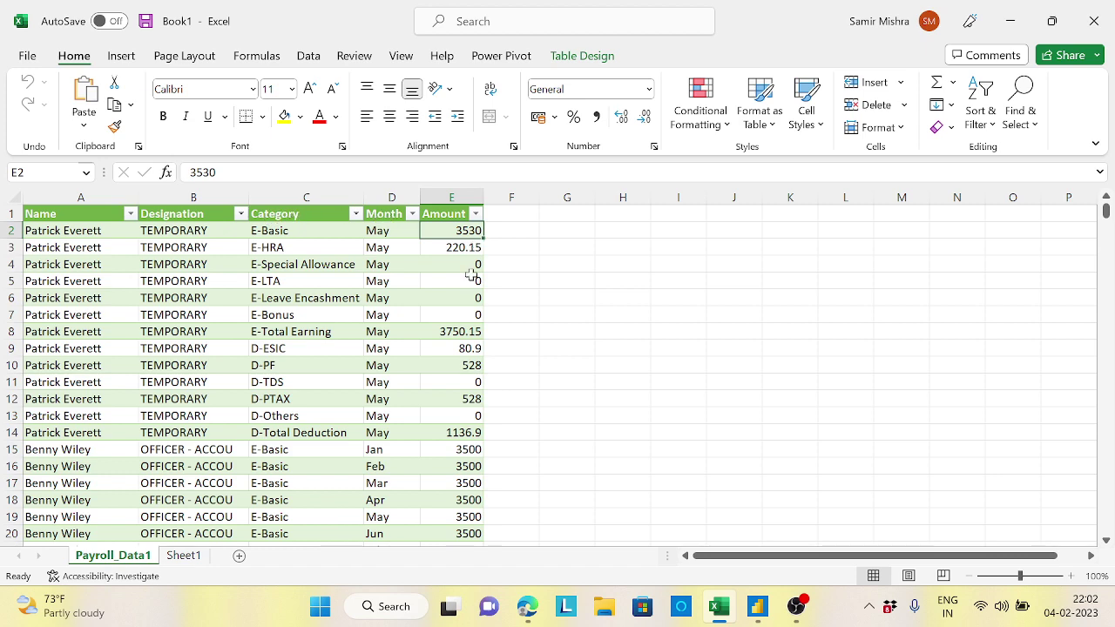
key("alt+Tab")
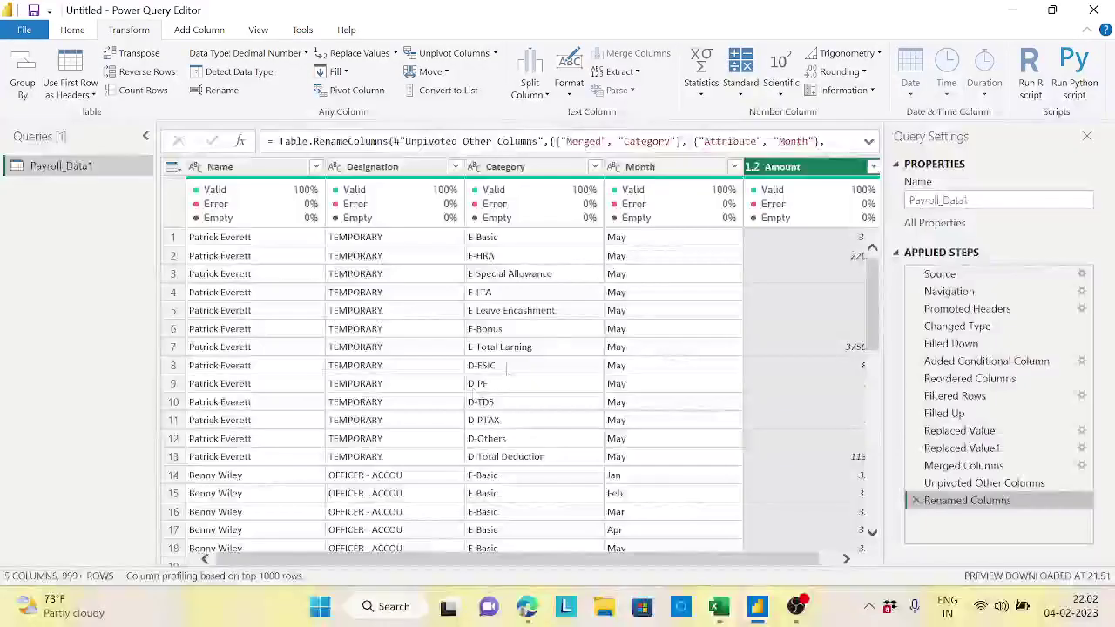
left_click_drag(731, 558, 634, 560)
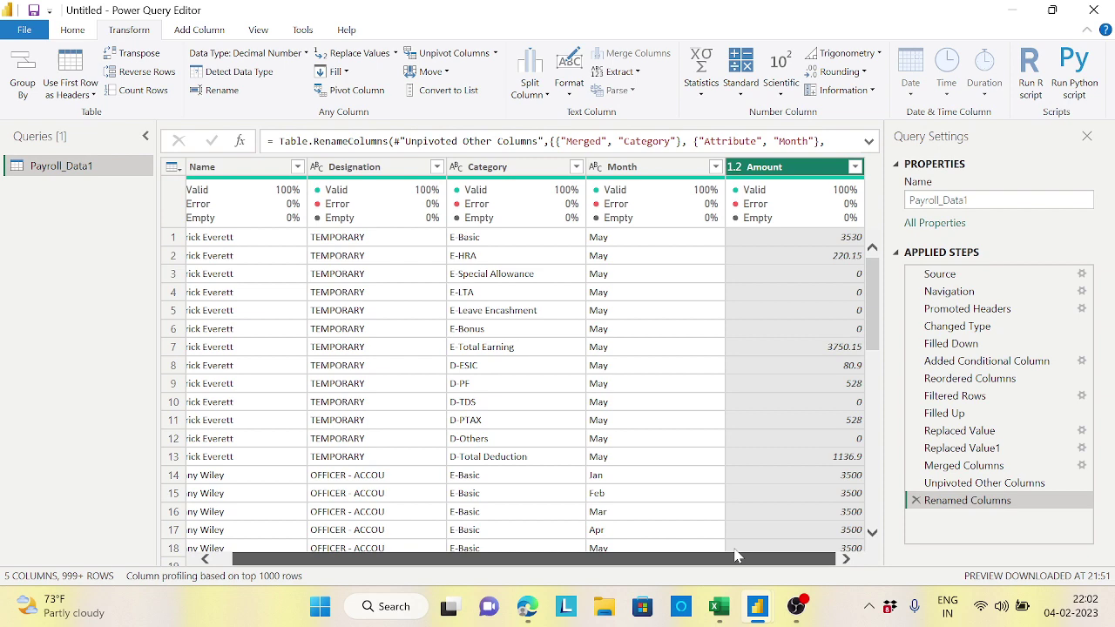